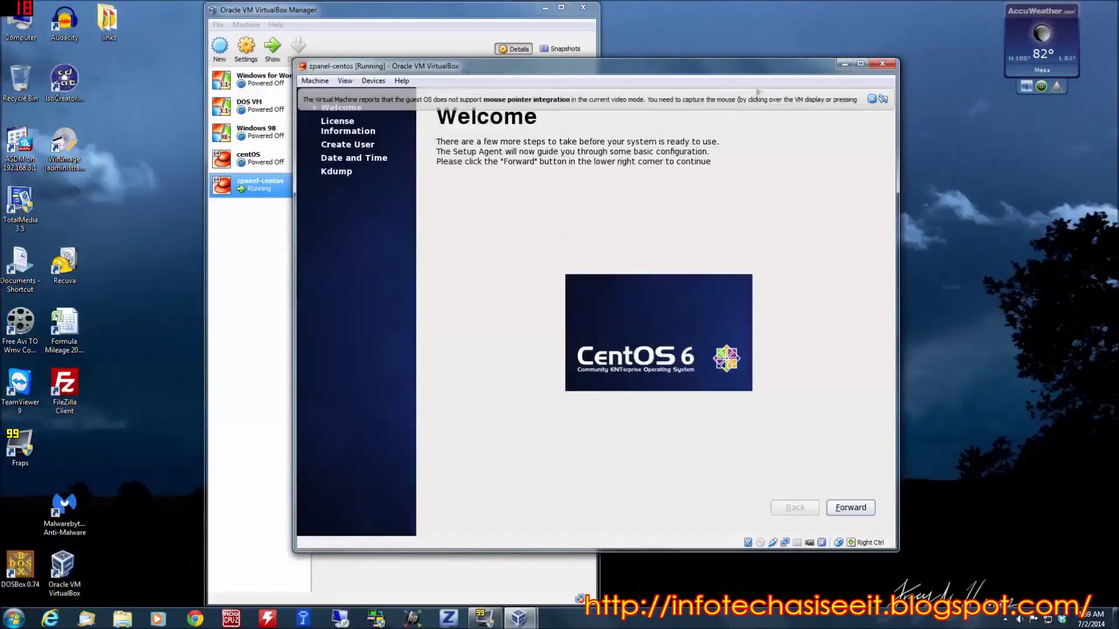
- Advance the CentOS first-boot setup from Welcome to License Information with the agreement accepted
click(858, 511)
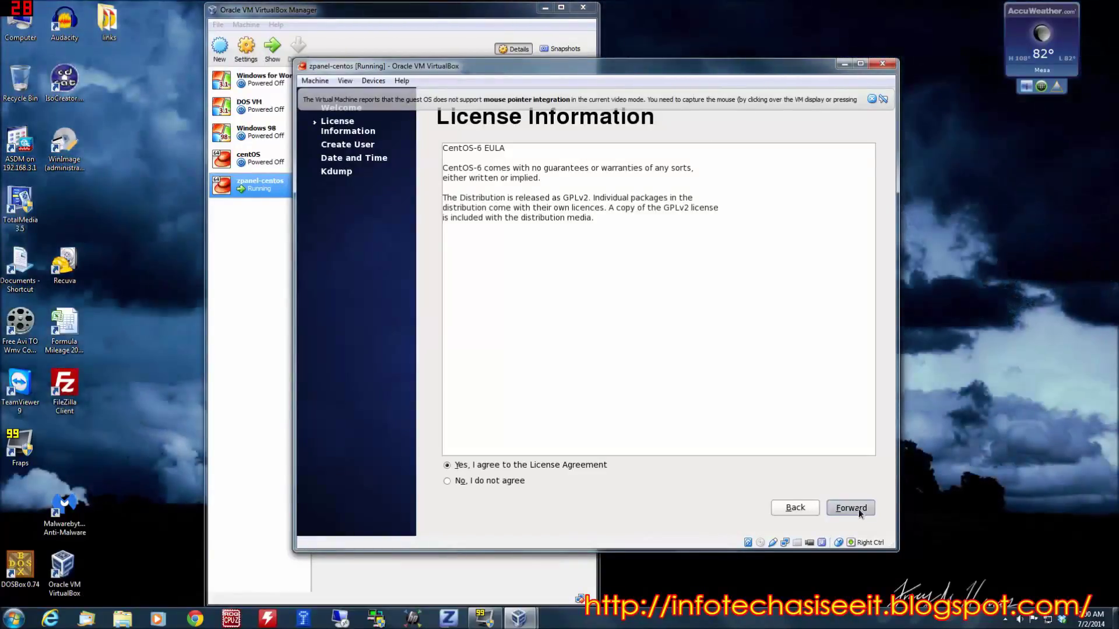
click(858, 508)
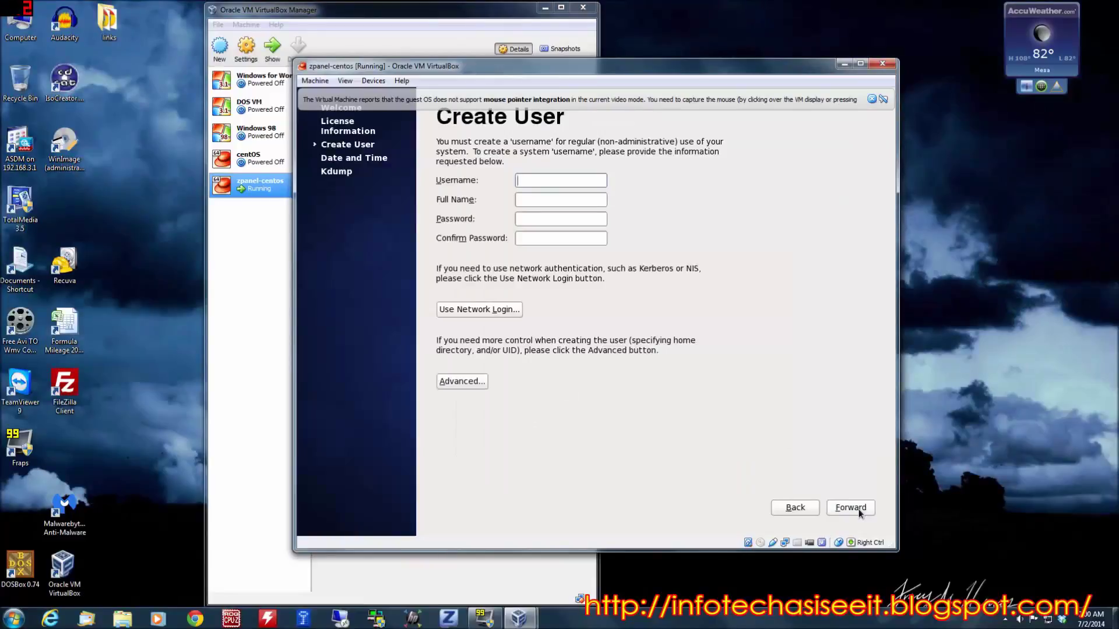
- Create the regular account 'user' (full name 'user') with a password, accepting the weak-password warning
text(user)
key(Tab)
text(user)
key(Tab)
text(********)
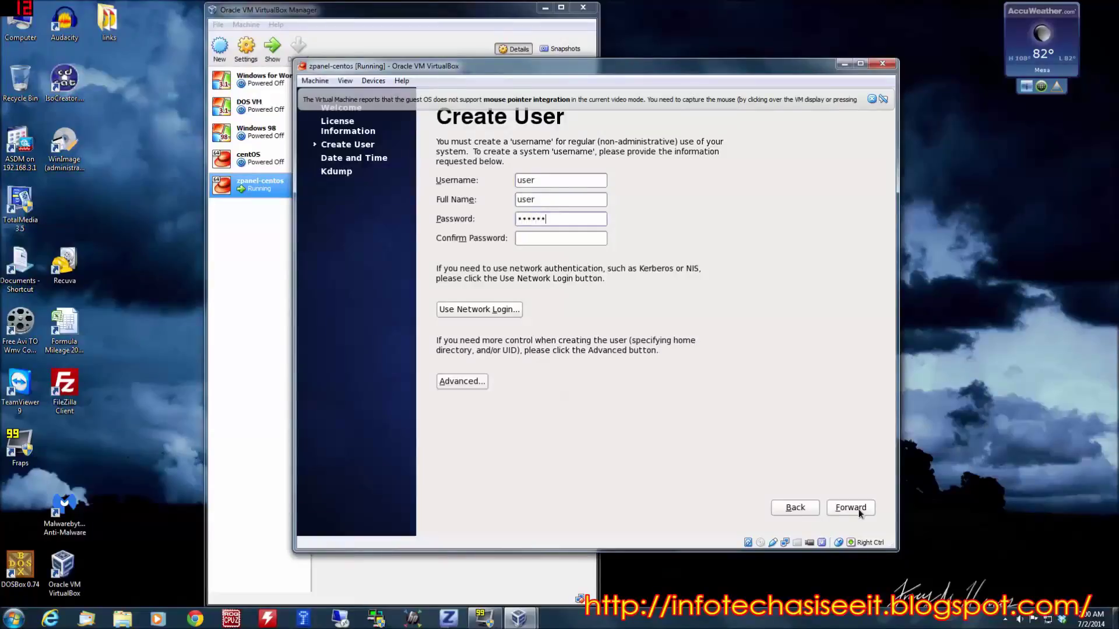
key(Tab)
text(*******)
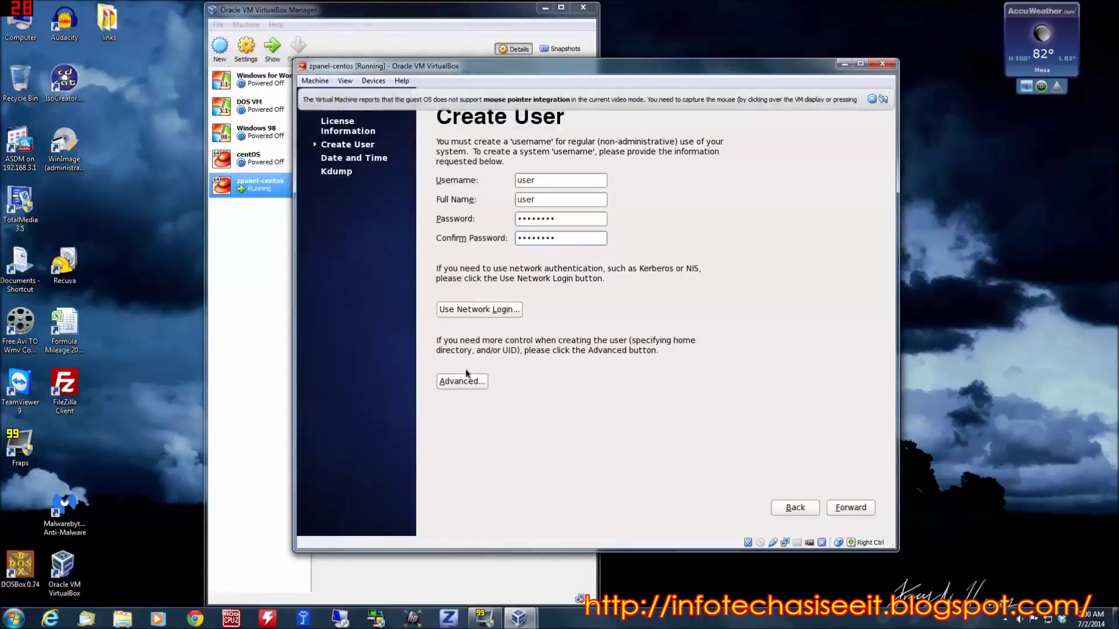
click(849, 509)
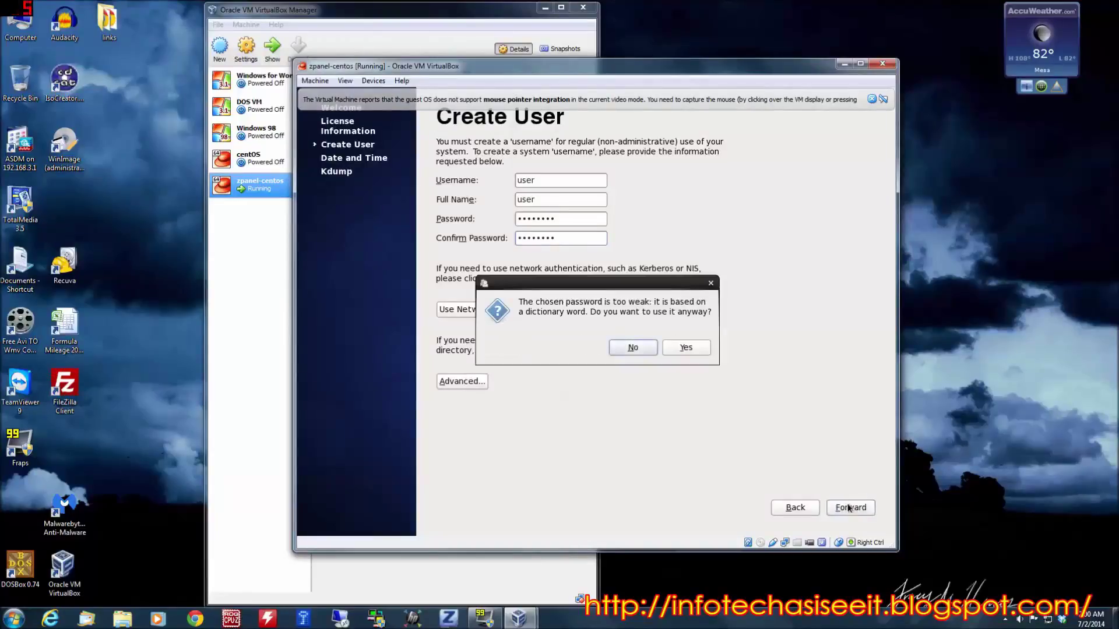
click(699, 347)
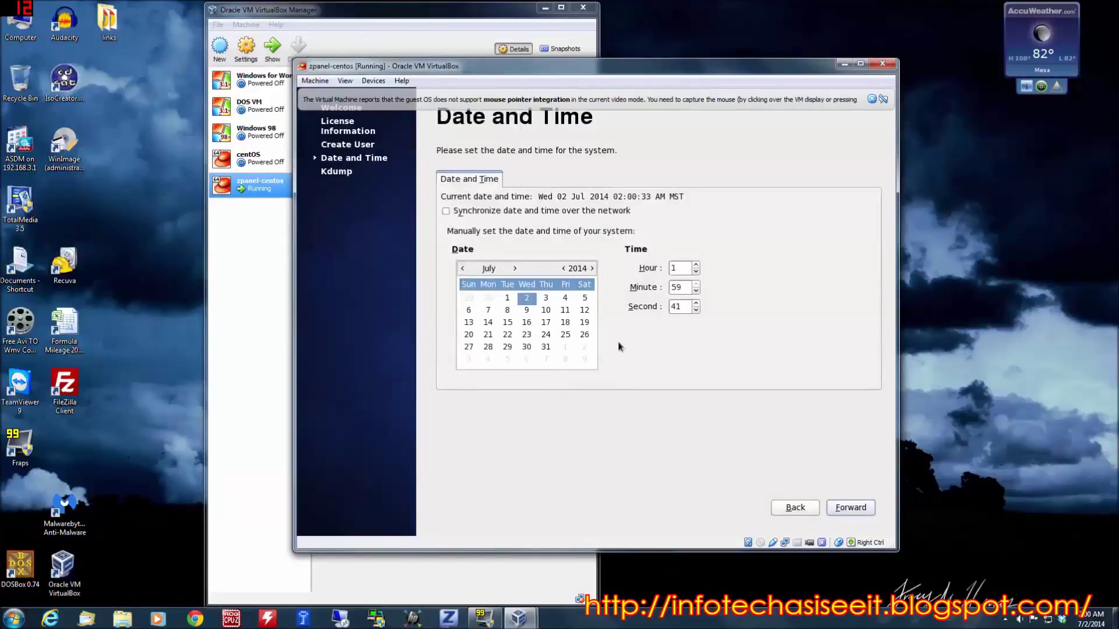
- Return to Date and Time and enable synchronizing date and time over the network
click(852, 507)
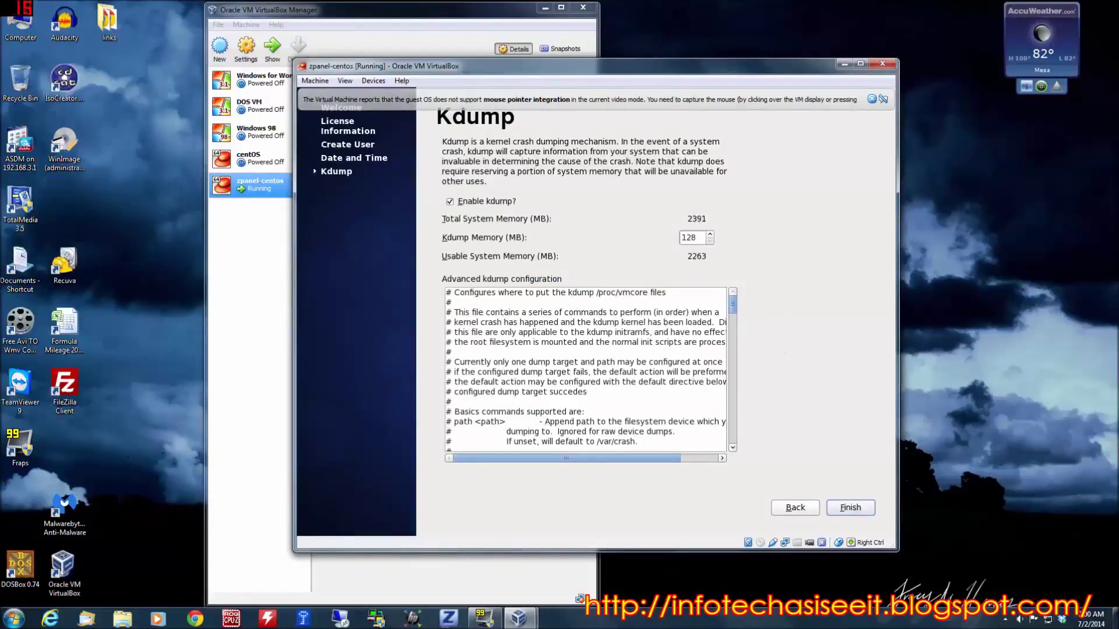
click(792, 508)
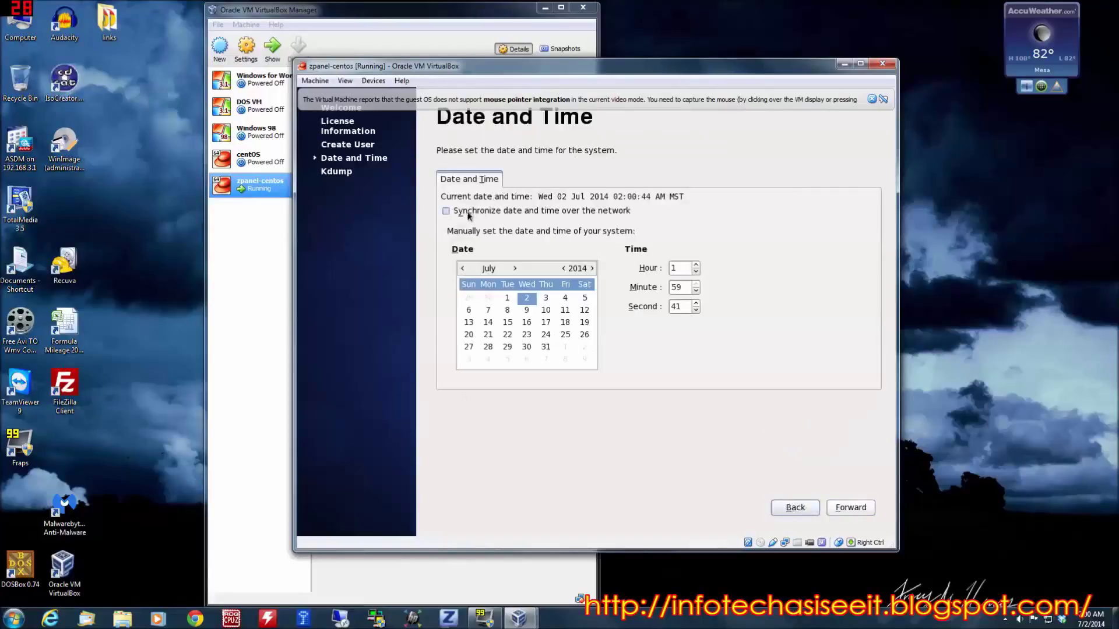
click(447, 212)
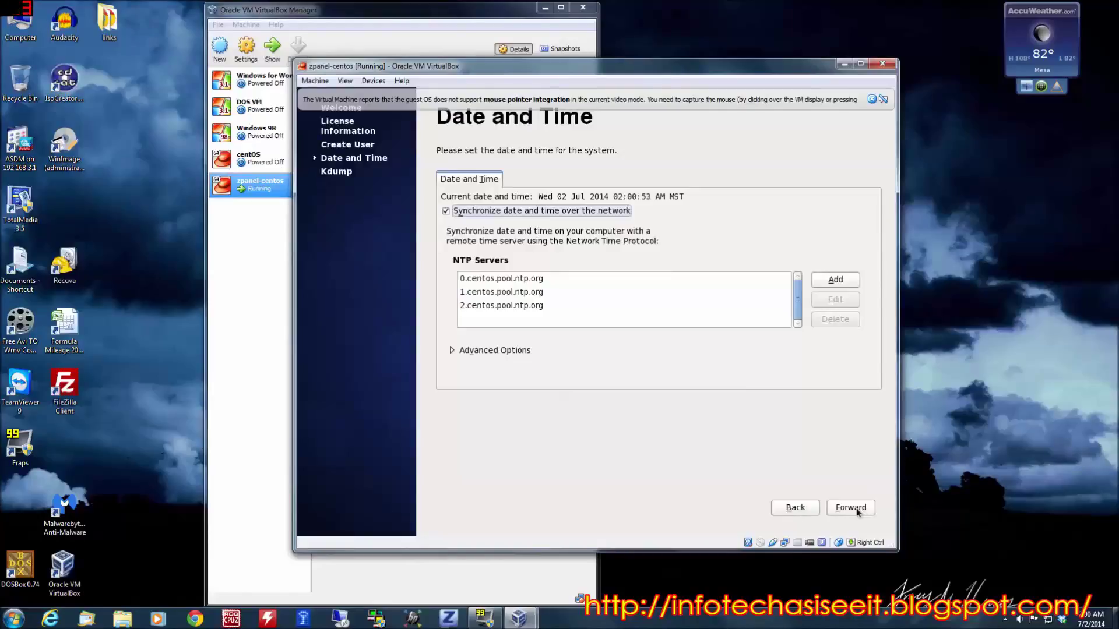
click(855, 509)
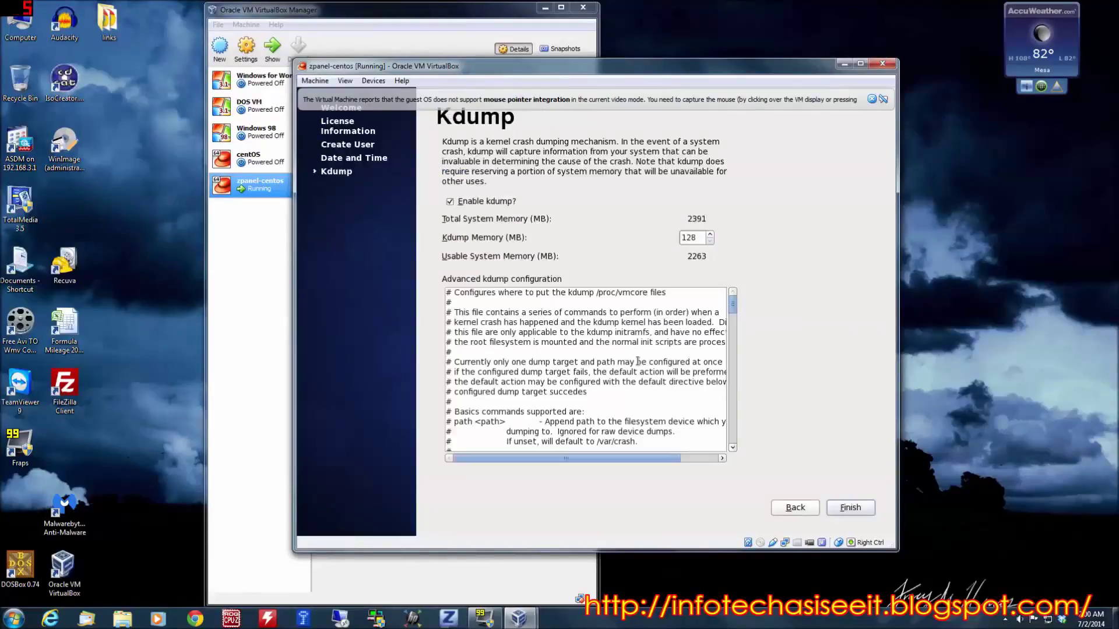
- Finish the setup, keep kdump settings unchanged, and let the guest reboot
click(849, 510)
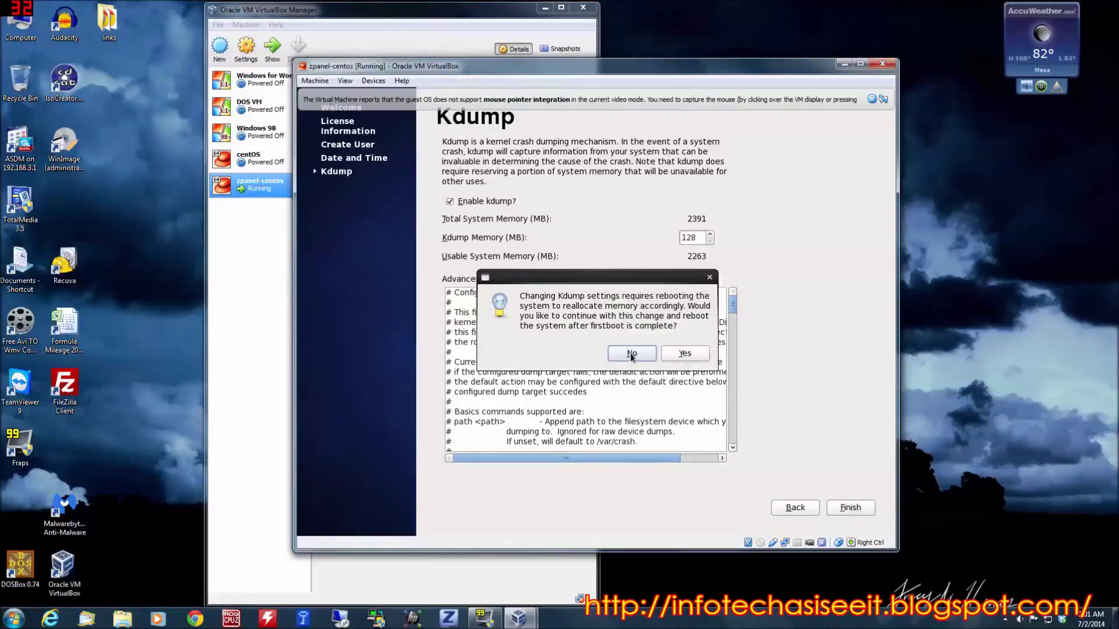
click(696, 356)
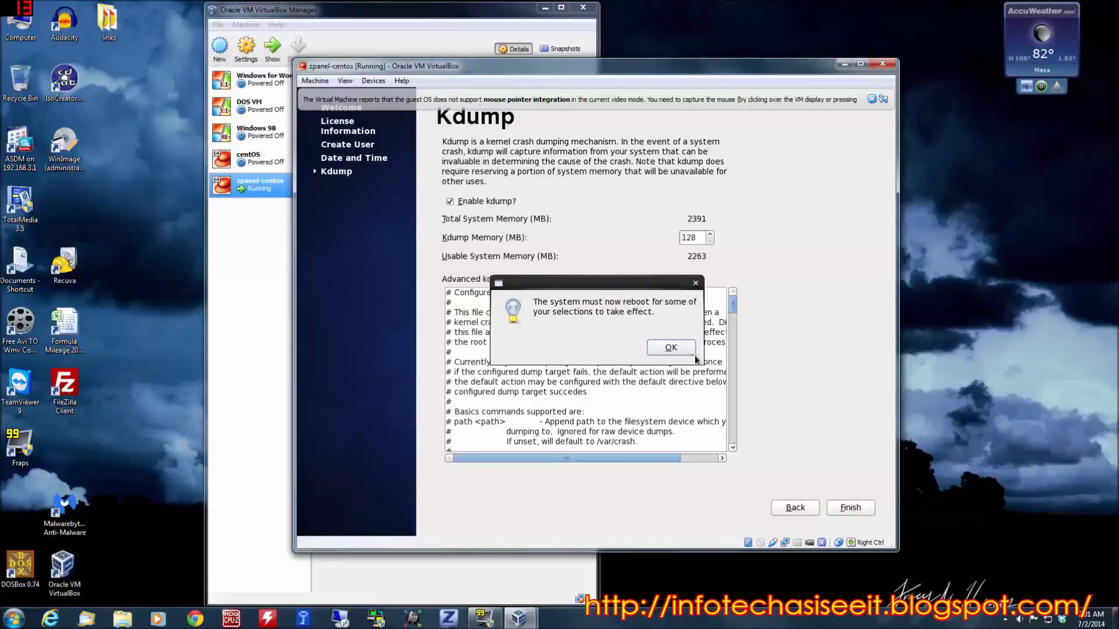
click(673, 352)
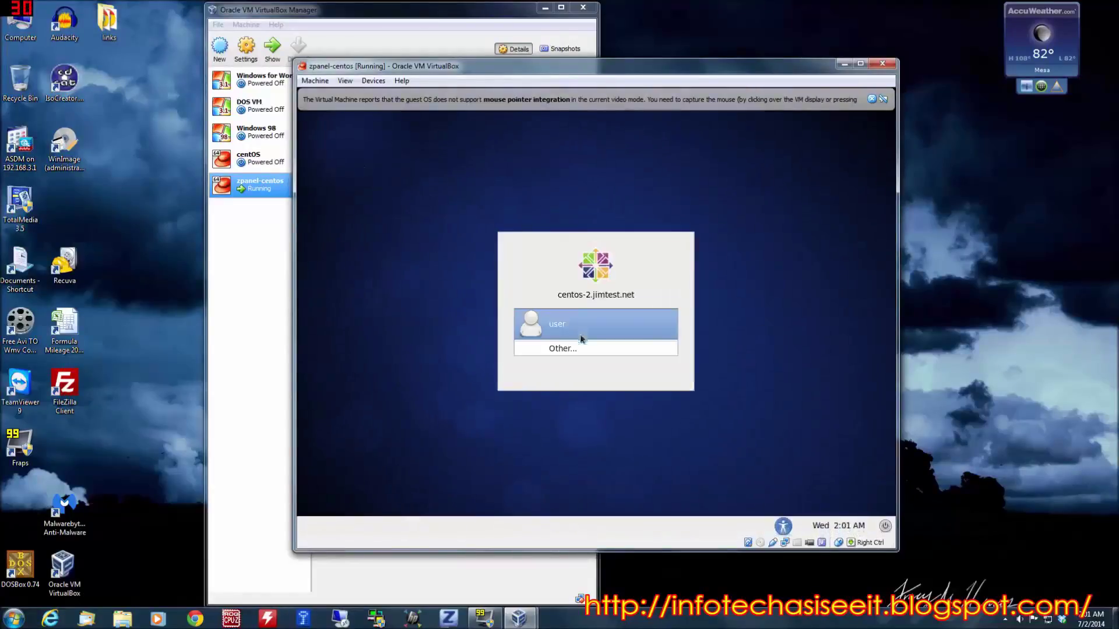
- Log in to the CentOS guest as 'user' with its password
click(604, 324)
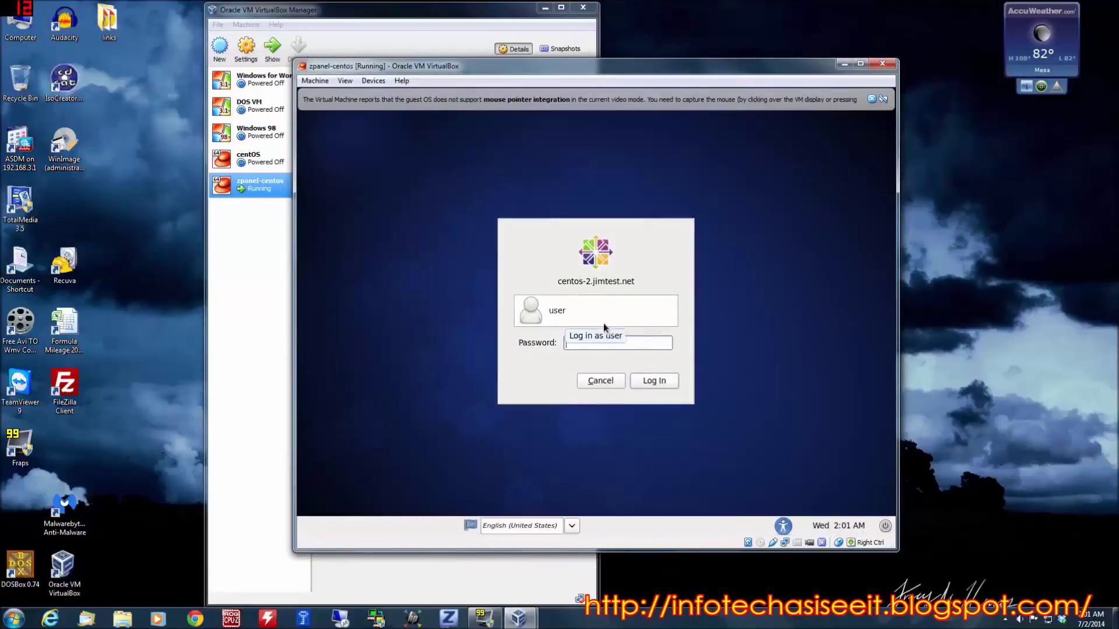
text(p)
text(•••••••)
key(Return)
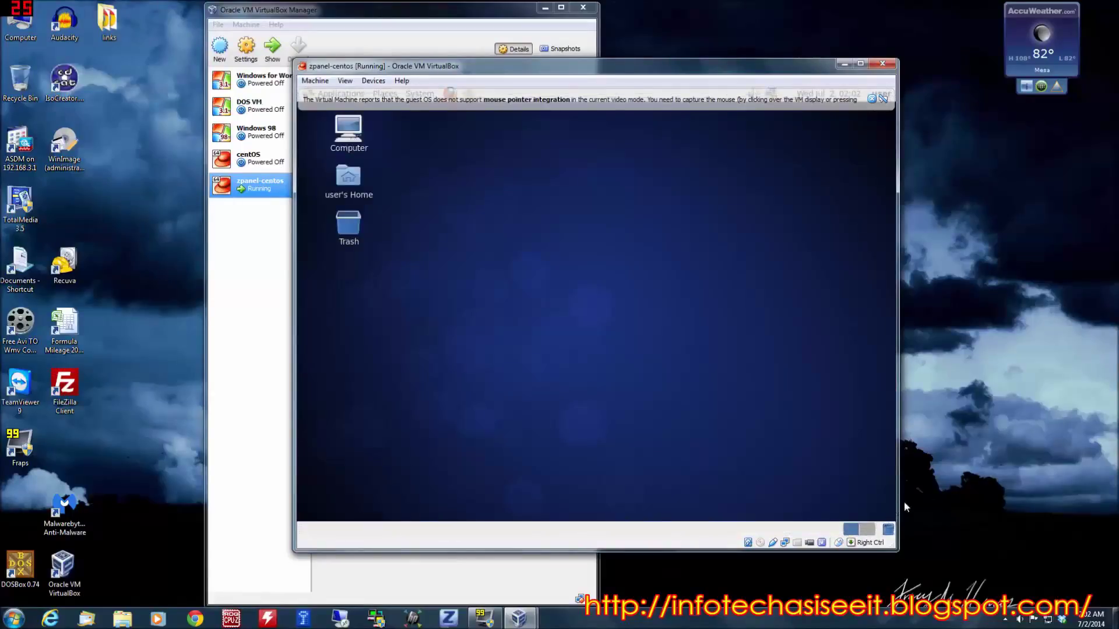
- Dismiss the mouse-integration notice and open Edit Connections from the network applet
click(885, 98)
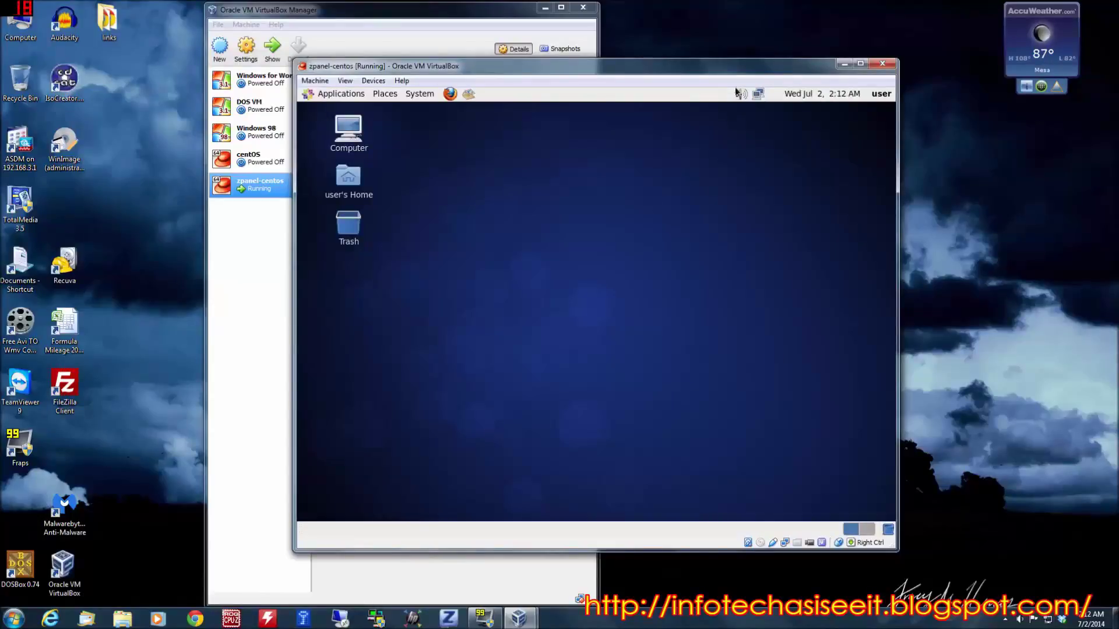
mouse_move(757, 95)
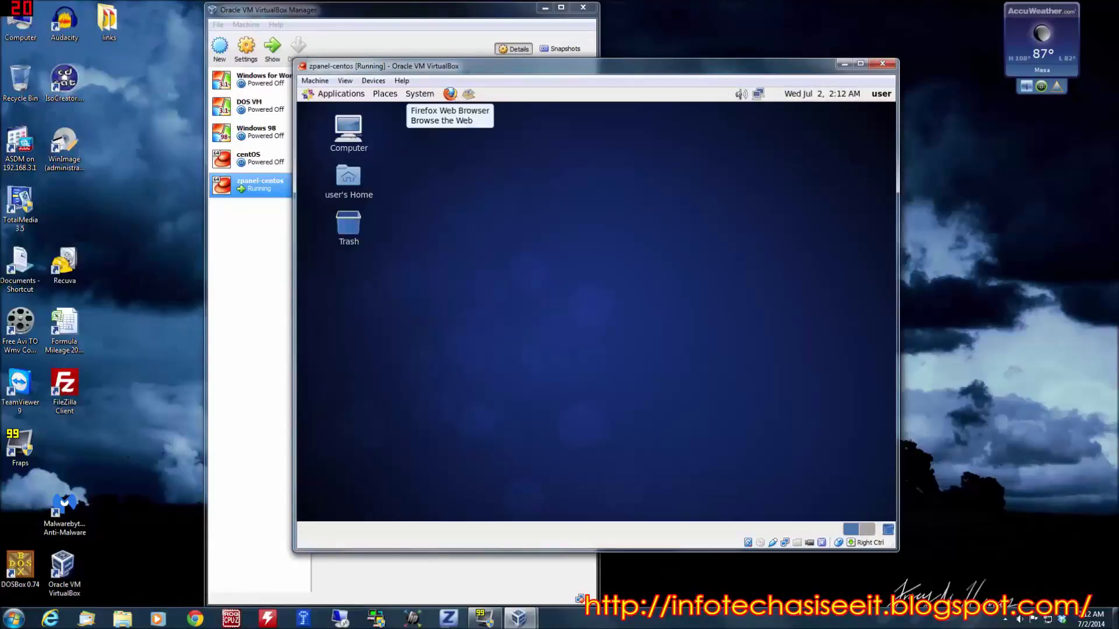
right_click(758, 95)
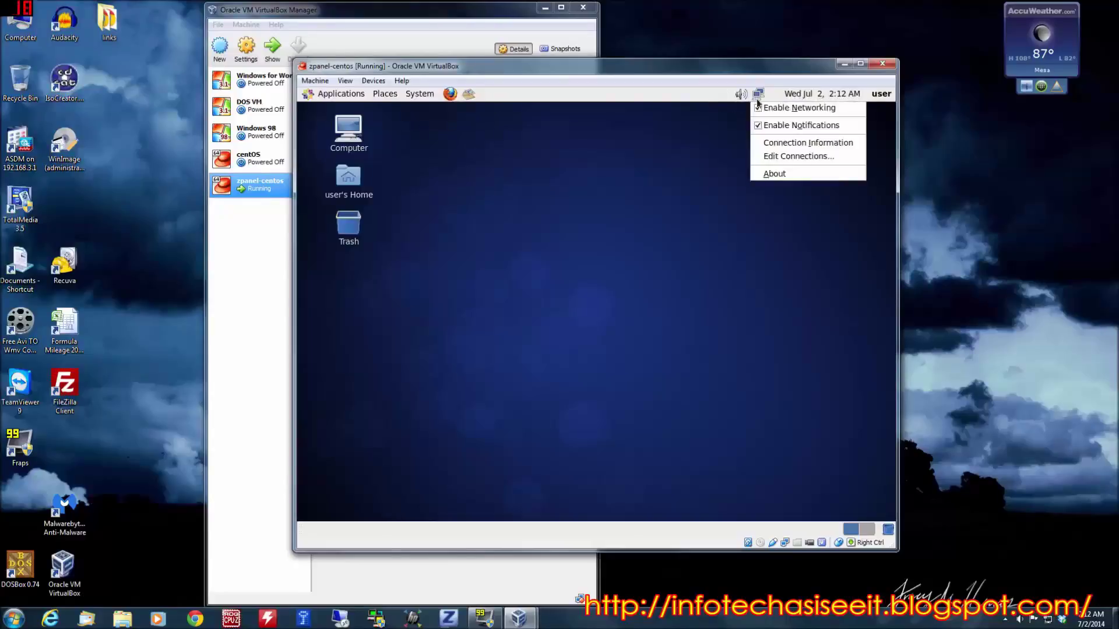
click(782, 156)
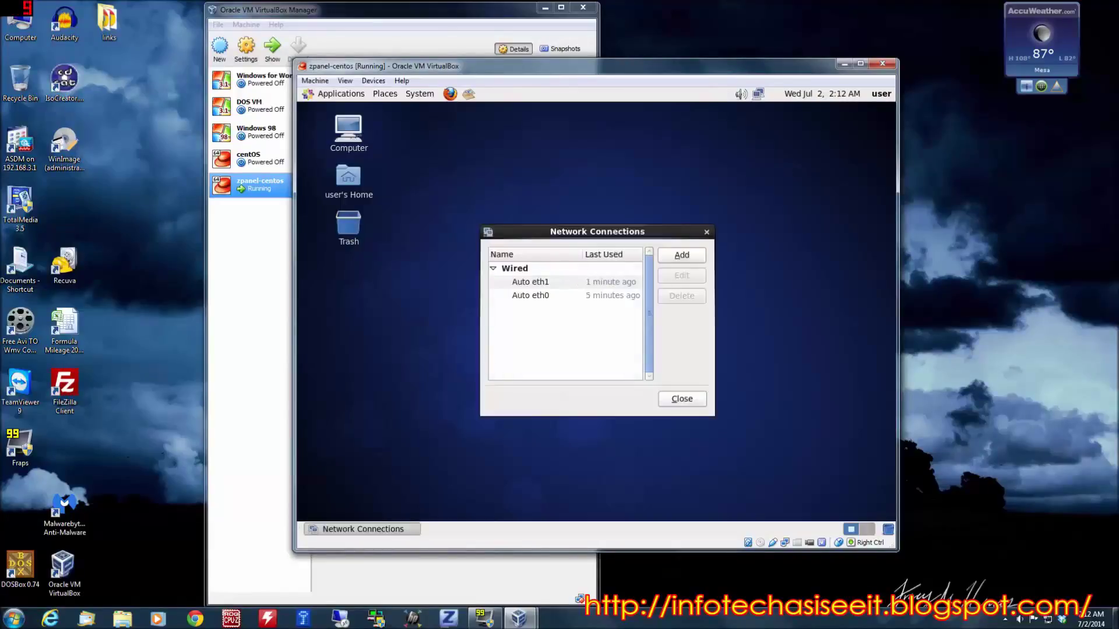
- Inspect Auto eth1's IPv4 settings, leaving the method on Automatic (DHCP)
click(527, 284)
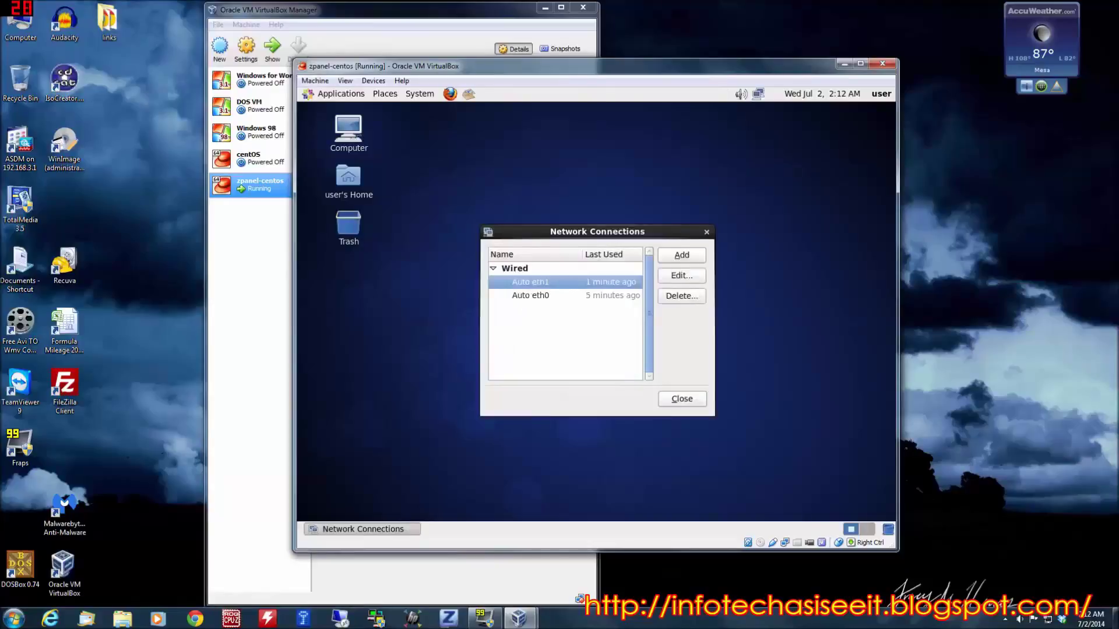
click(680, 276)
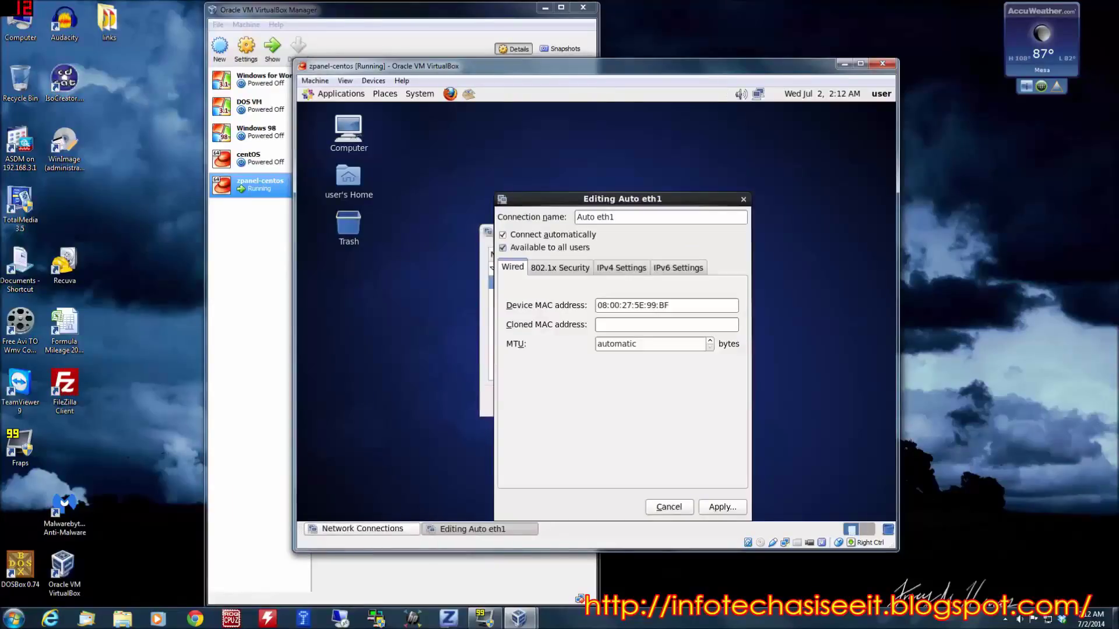
click(628, 271)
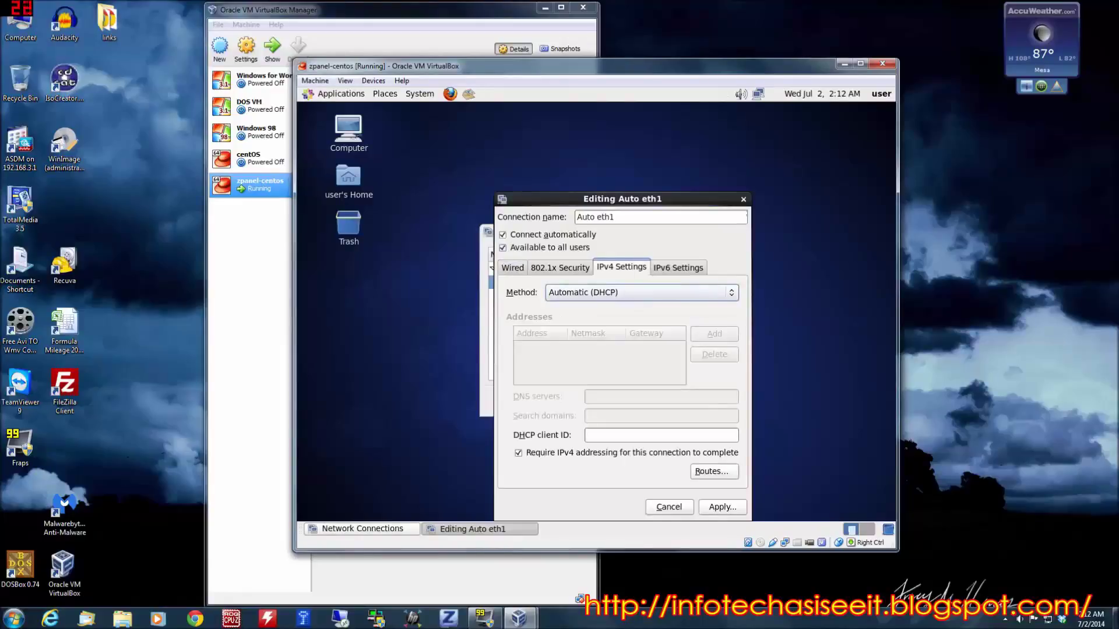
click(699, 296)
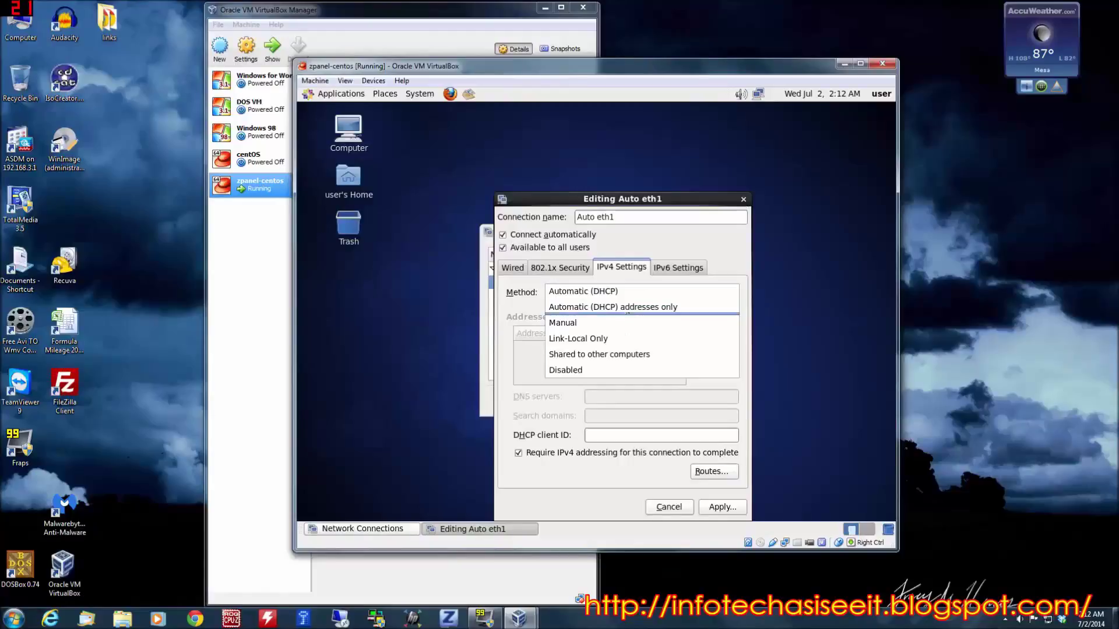
click(746, 206)
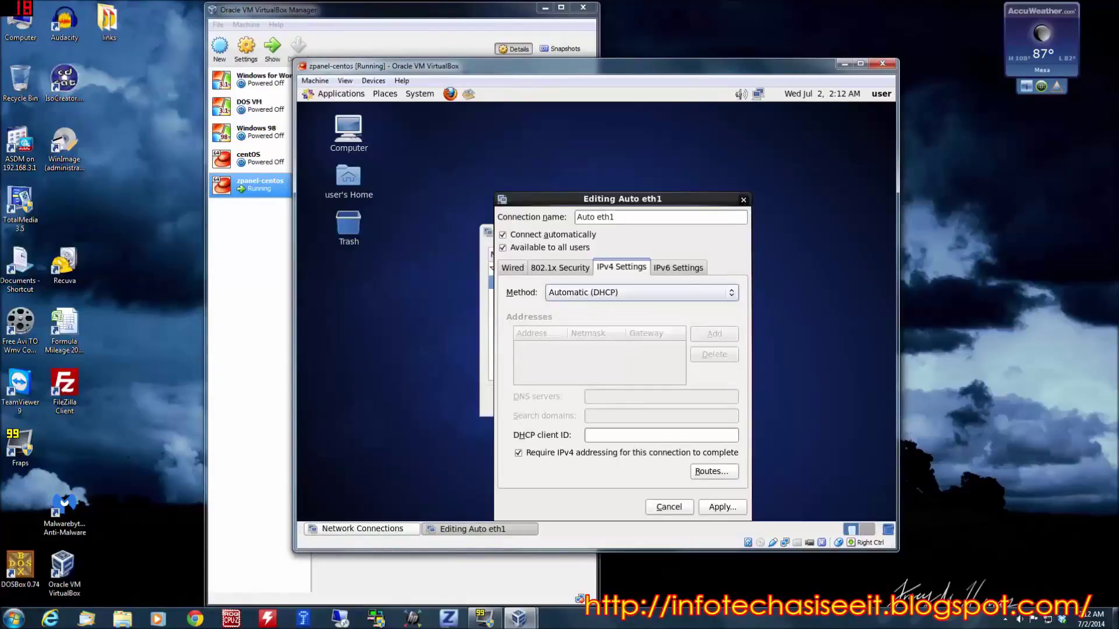
key(Escape)
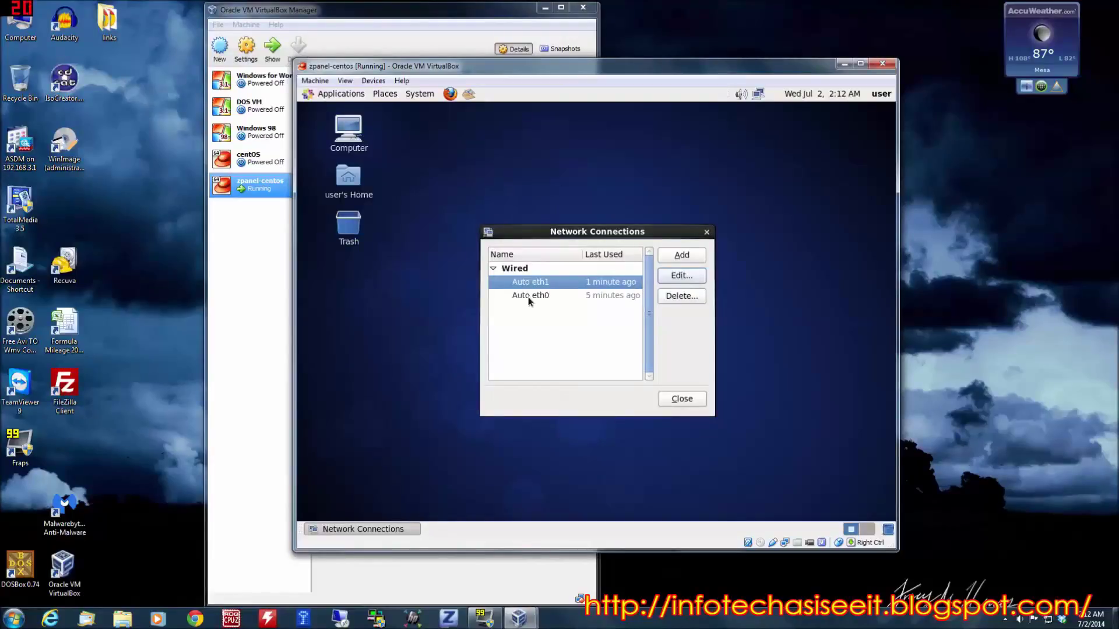
right_click(757, 93)
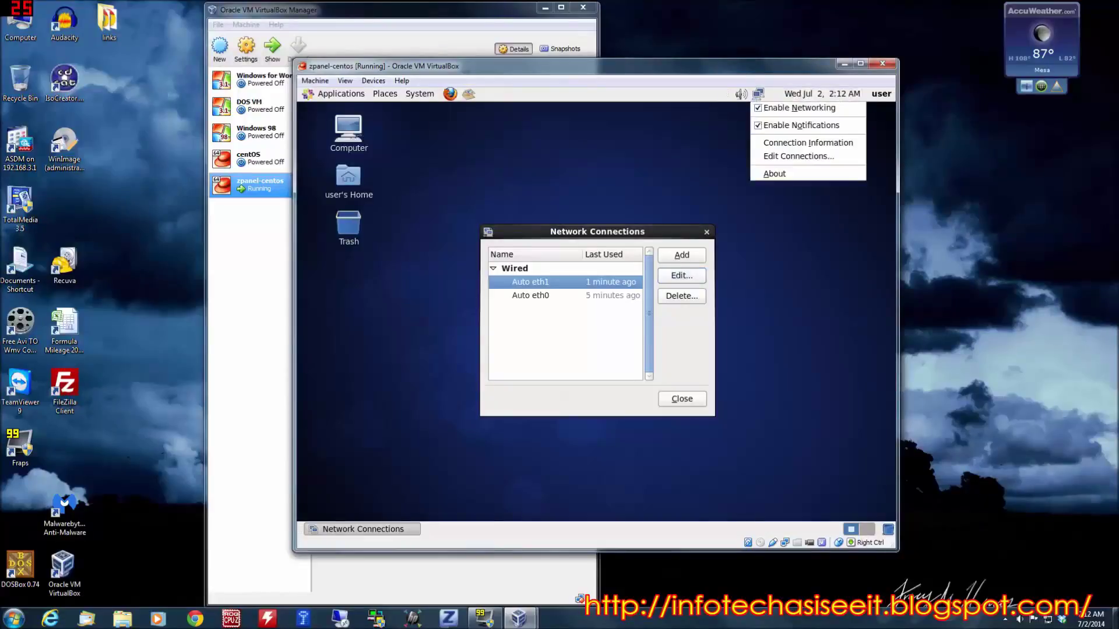
click(743, 128)
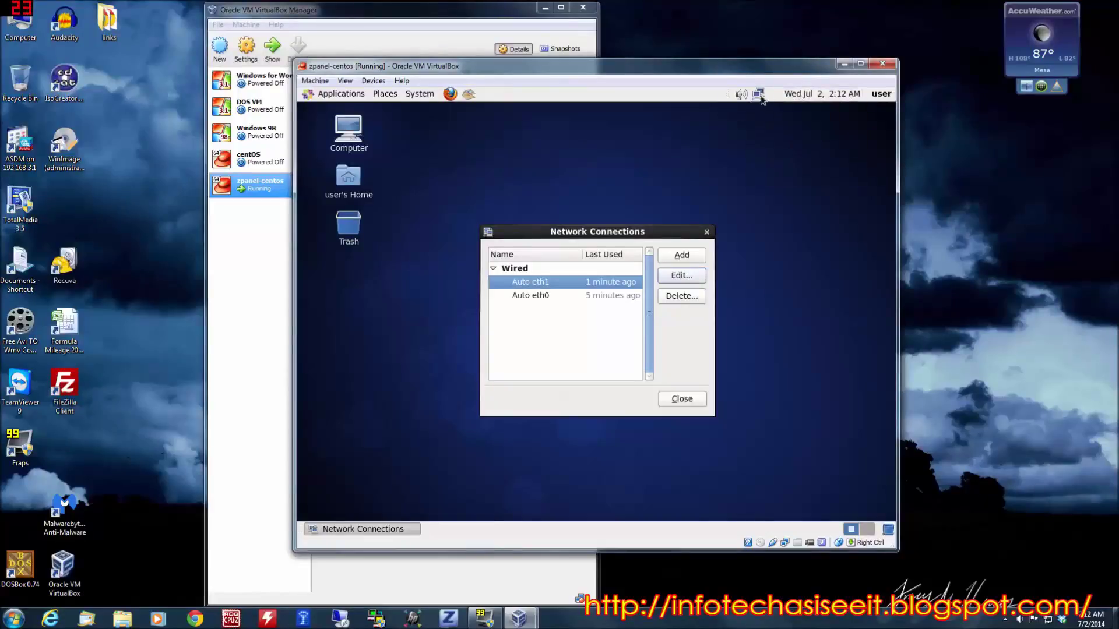
mouse_move(758, 95)
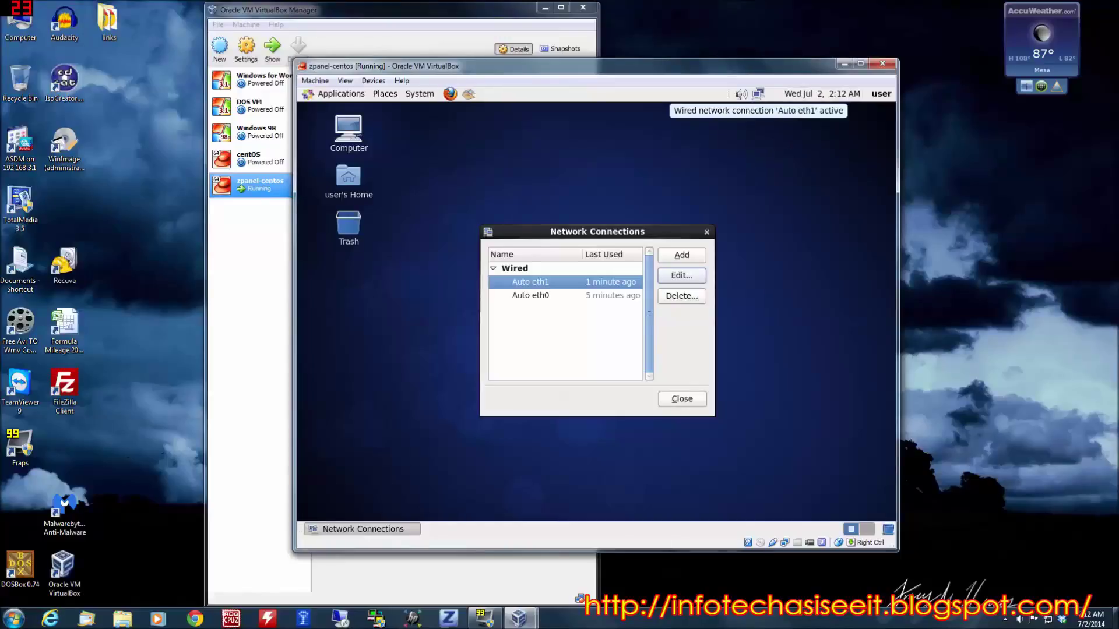
- Delete the Auto eth0 connection, authorising with the root password
click(537, 297)
click(679, 297)
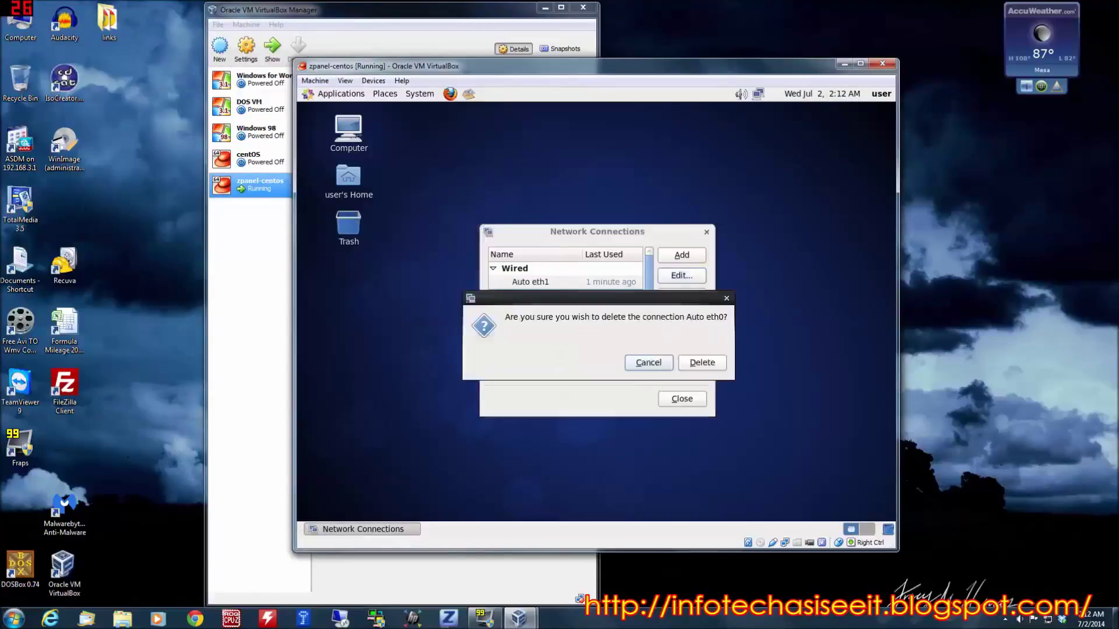
click(715, 363)
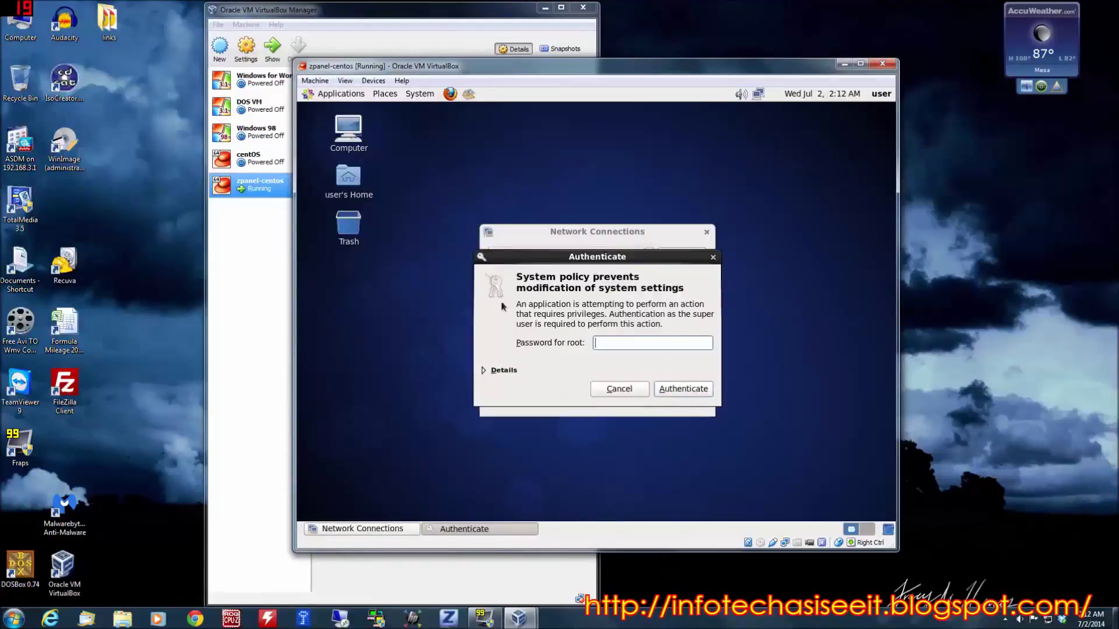
text(••••••••)
key(Return)
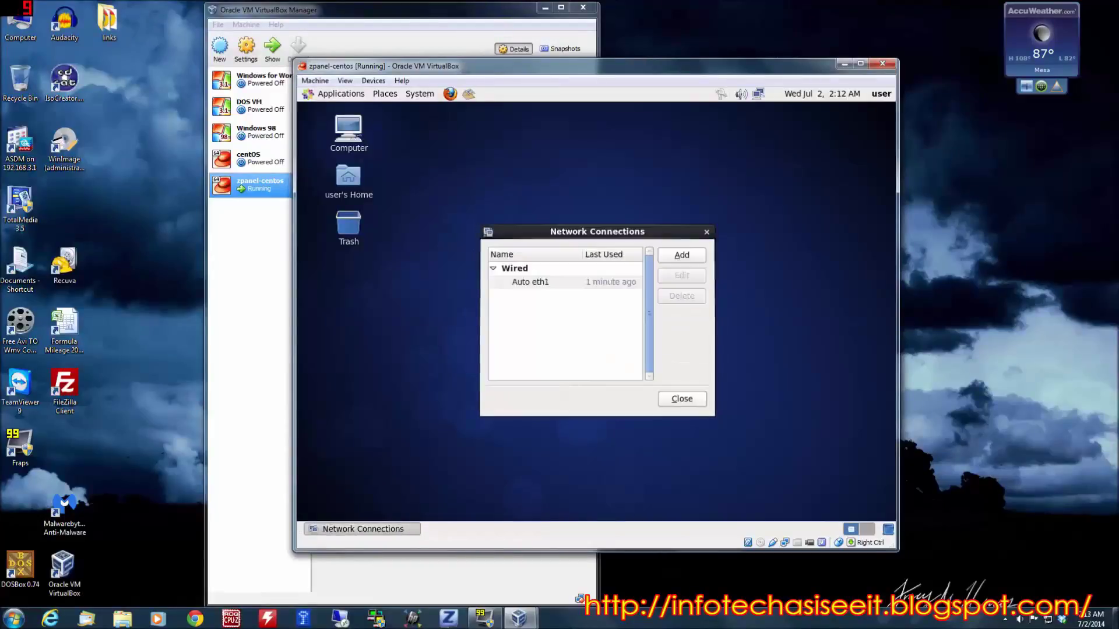
- Switch Auto eth1 IPv4 to Manual and add an address with netmask 16
click(555, 283)
click(682, 276)
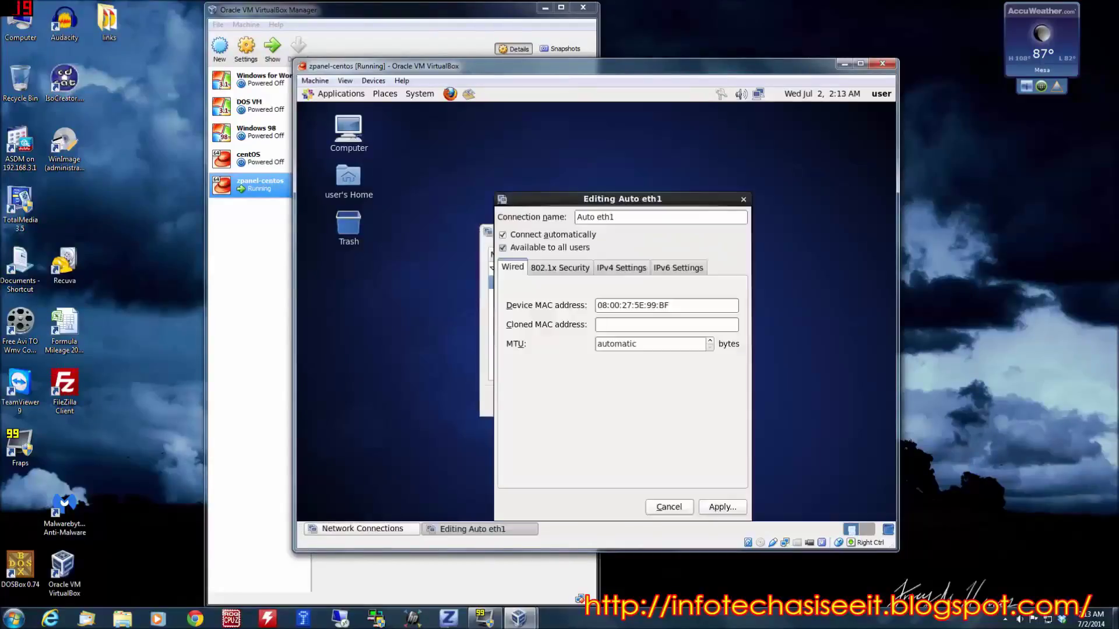
click(614, 268)
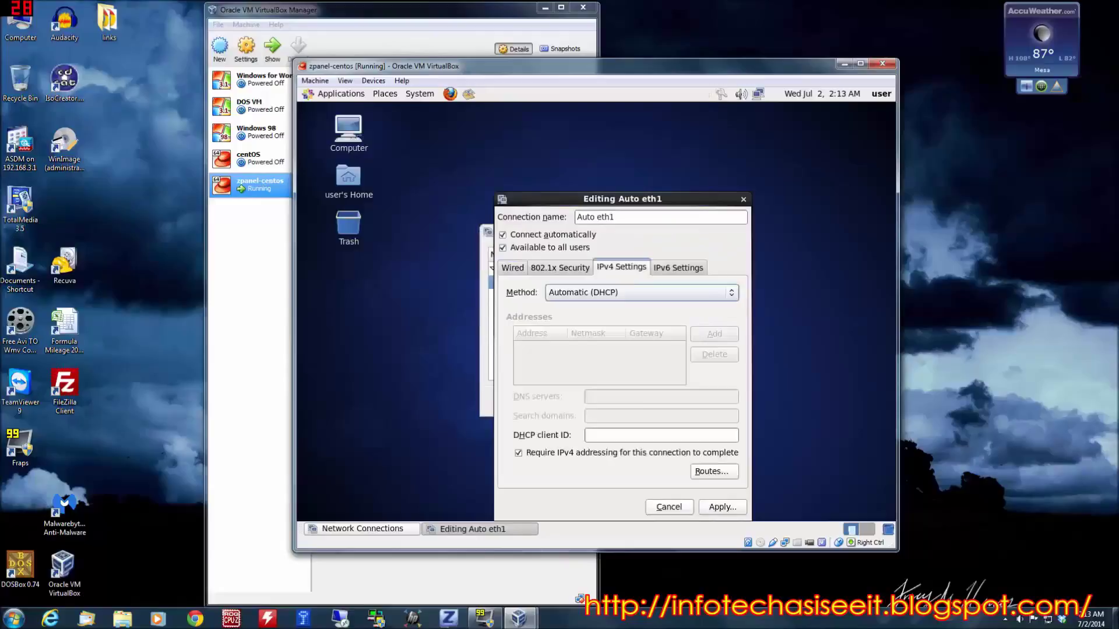
click(619, 297)
click(603, 322)
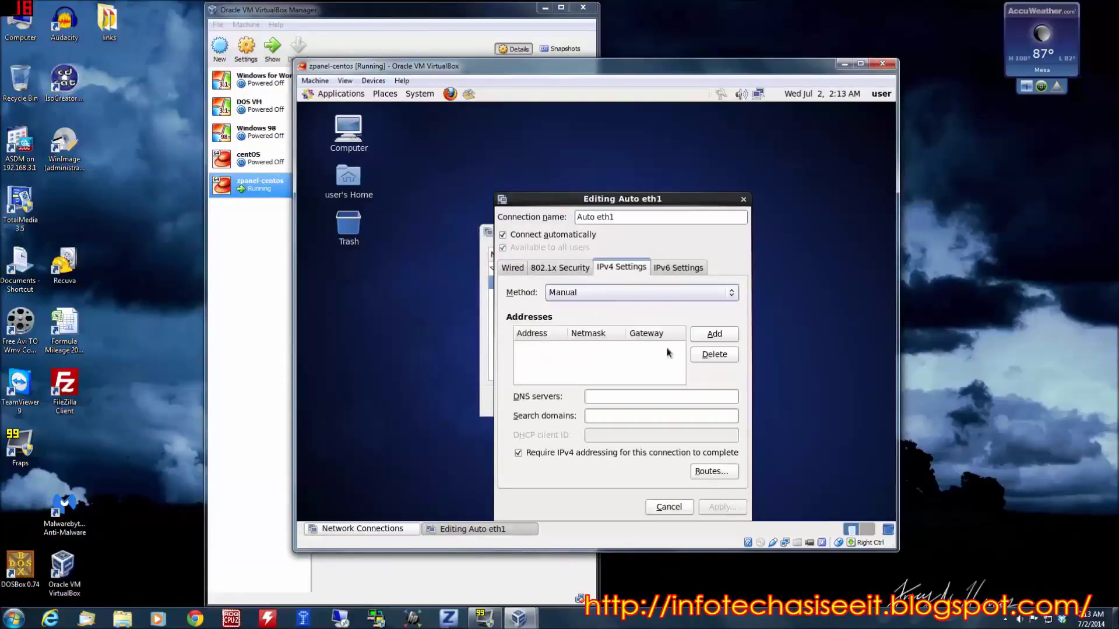
click(728, 338)
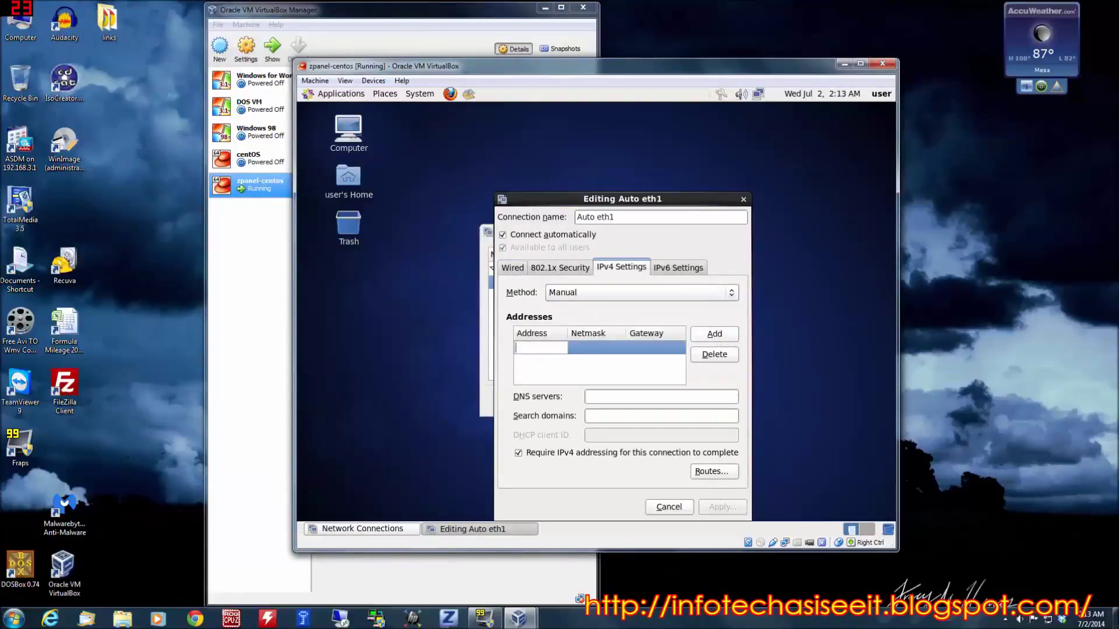
text(192.168.1.79)
key(Tab)
text(1)
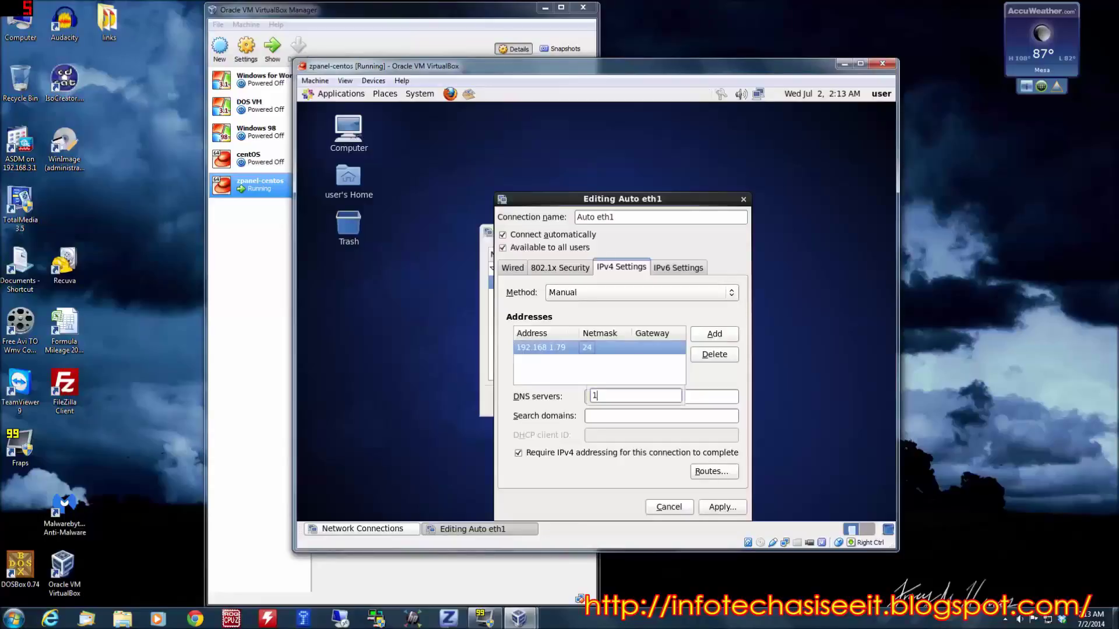
key(BackSpace)
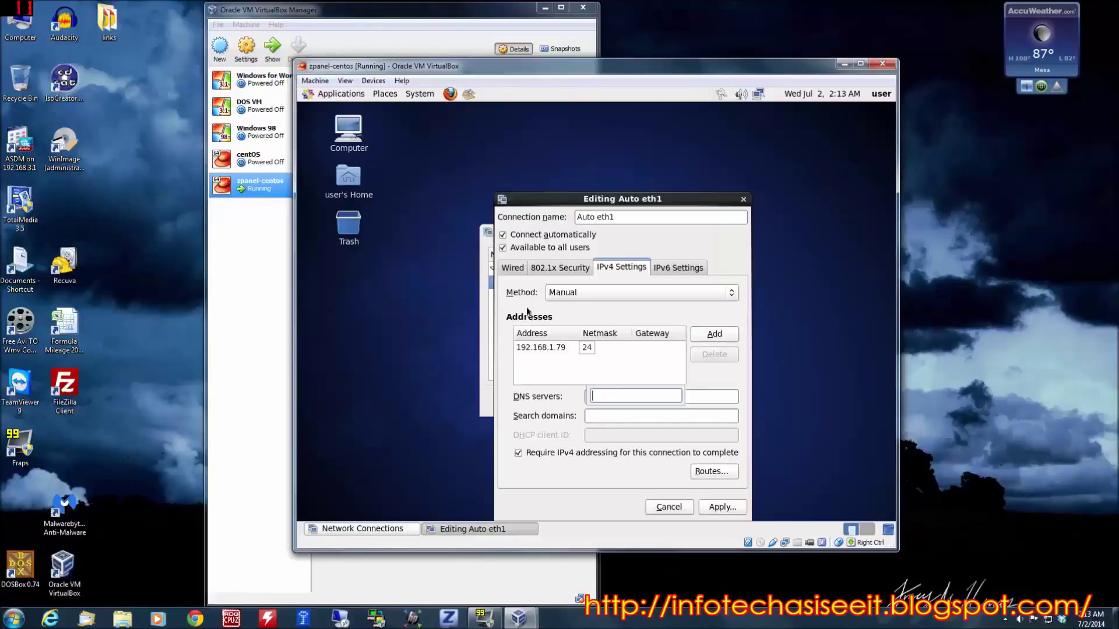
click(593, 348)
click(593, 349)
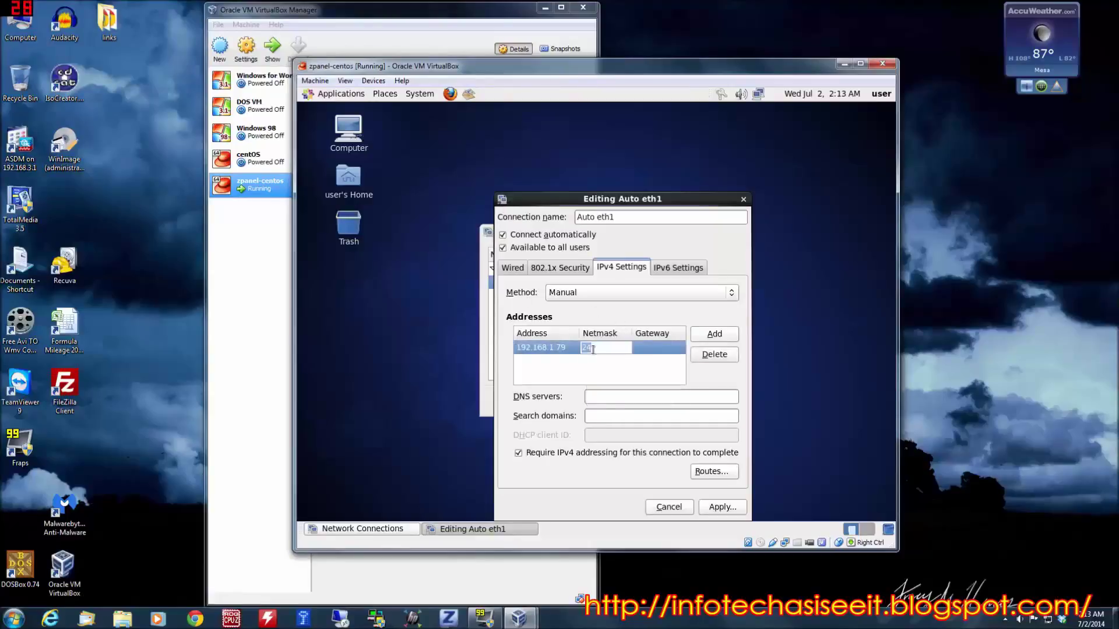
text(16)
key(Return)
- Set gateway 192.168.3.1, correct the address to 192.168.3.79, and enter DNS 192.168.3.1,8.8.8.8
text(1)
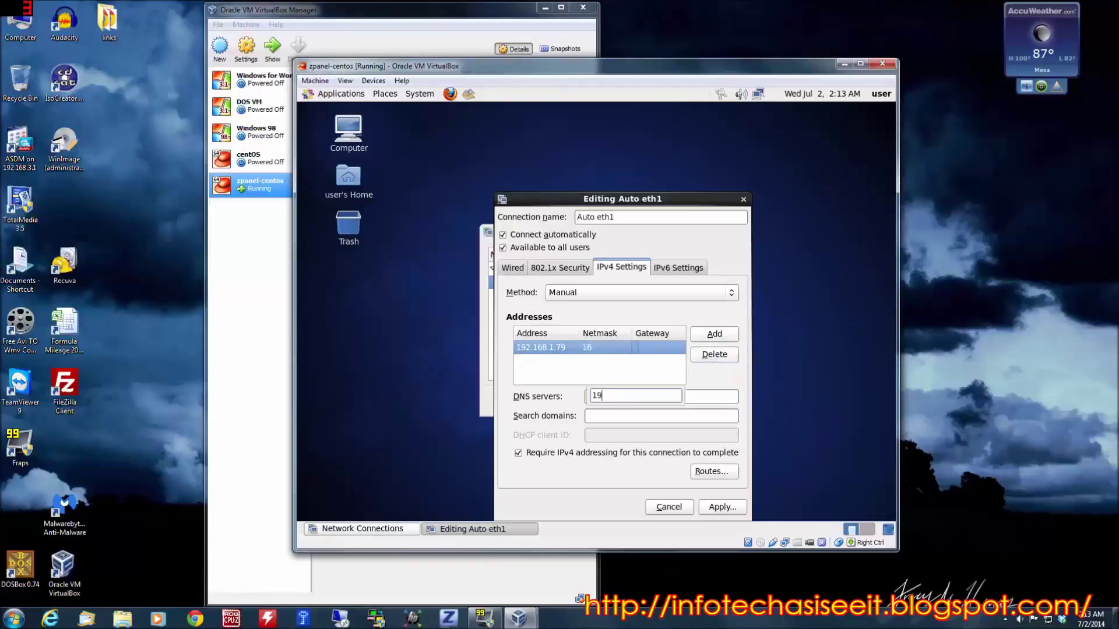
key(BackSpace)
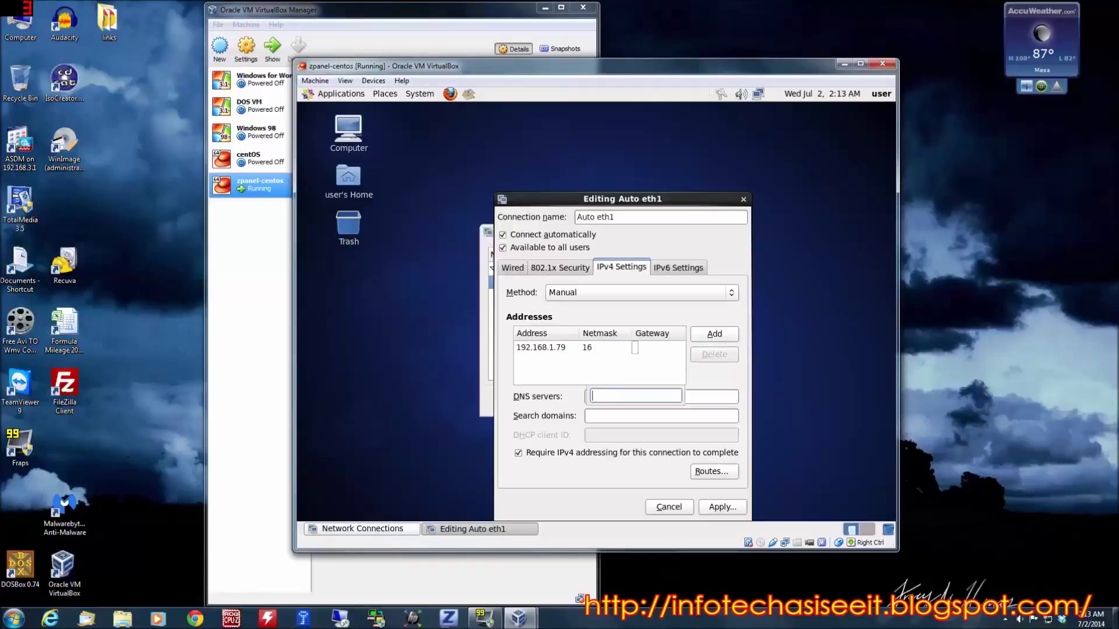
click(640, 348)
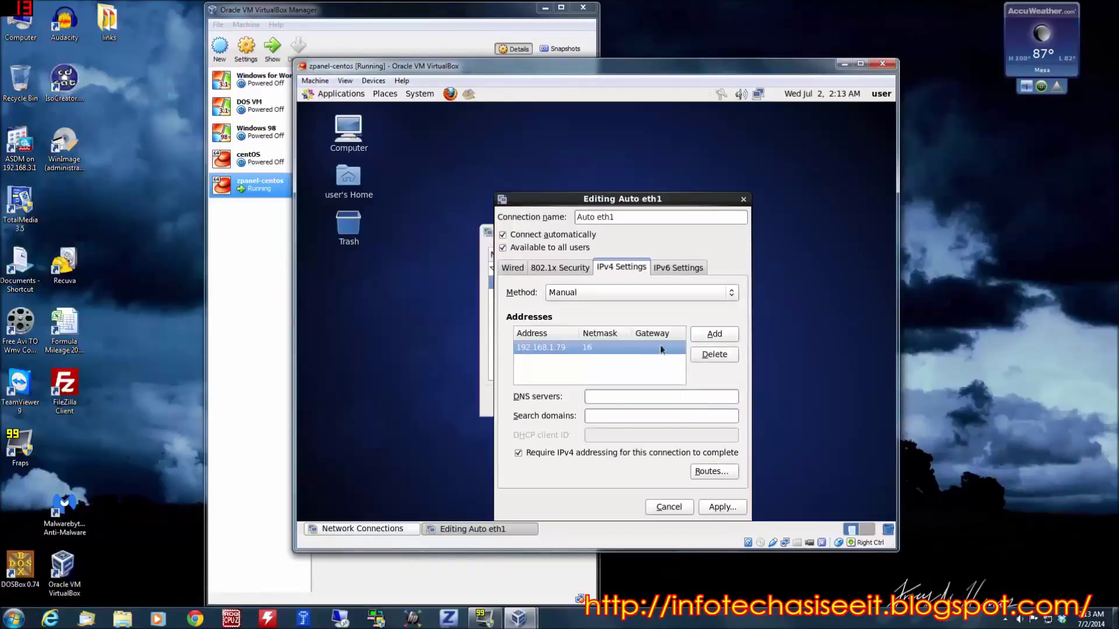
click(663, 348)
text(19)
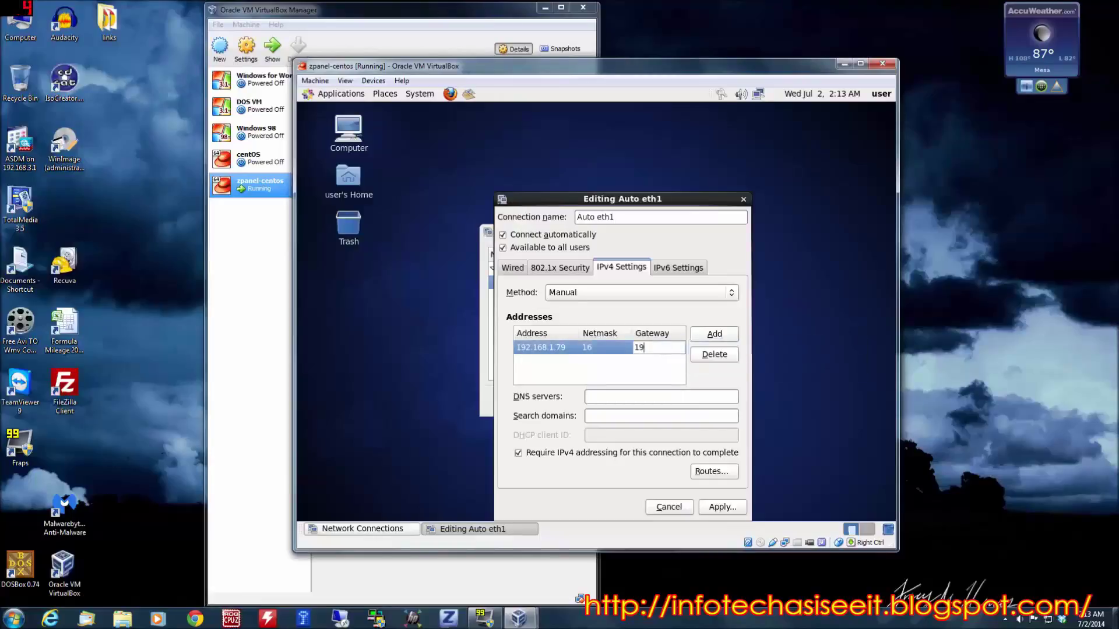
text(2.168.3.1)
click(550, 348)
key(BackSpace)
key(BackSpace)
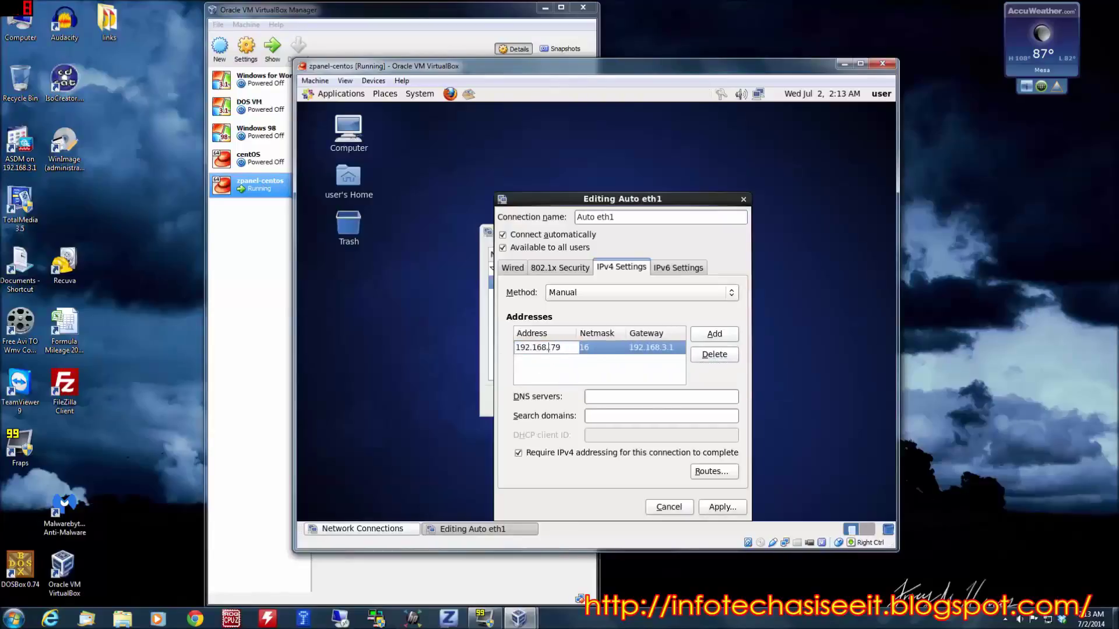
text(3.)
click(635, 396)
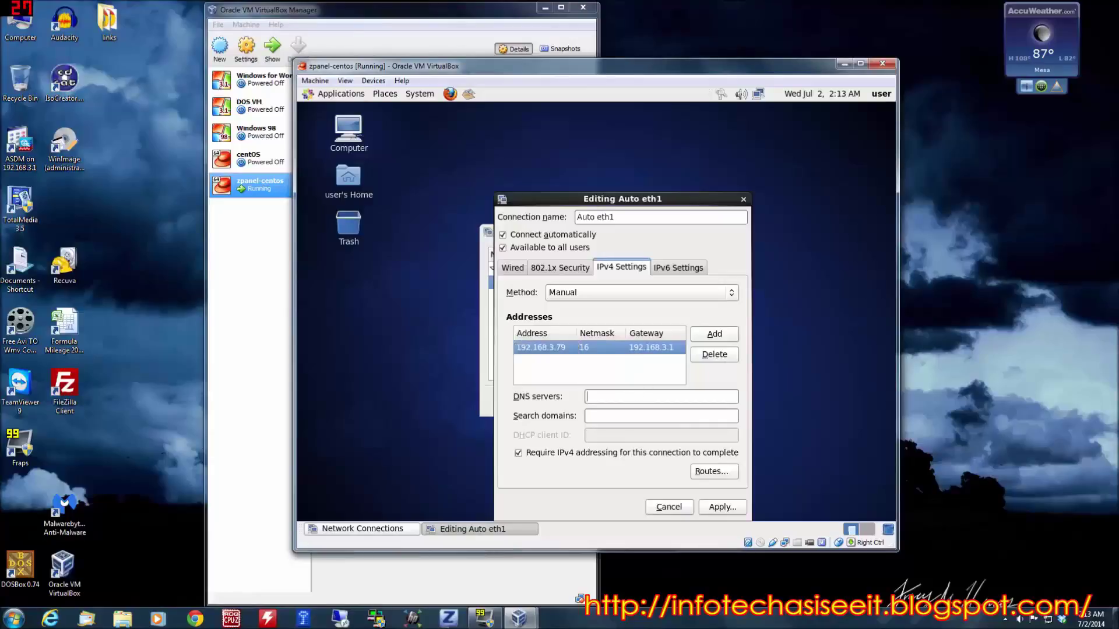
text(192)
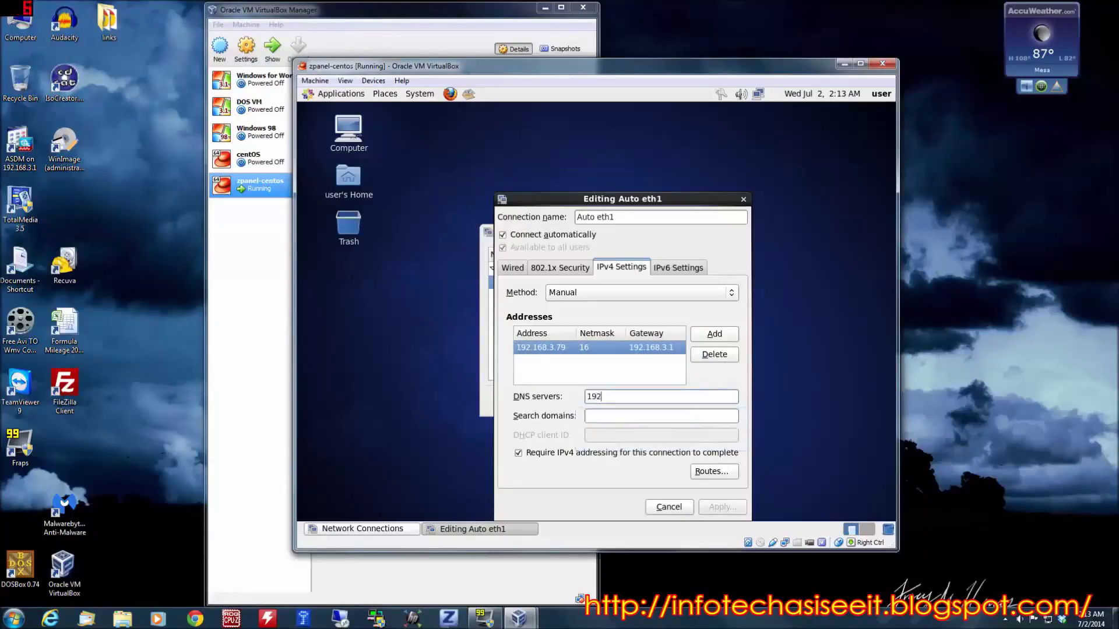
text(.168.3.168.3.)
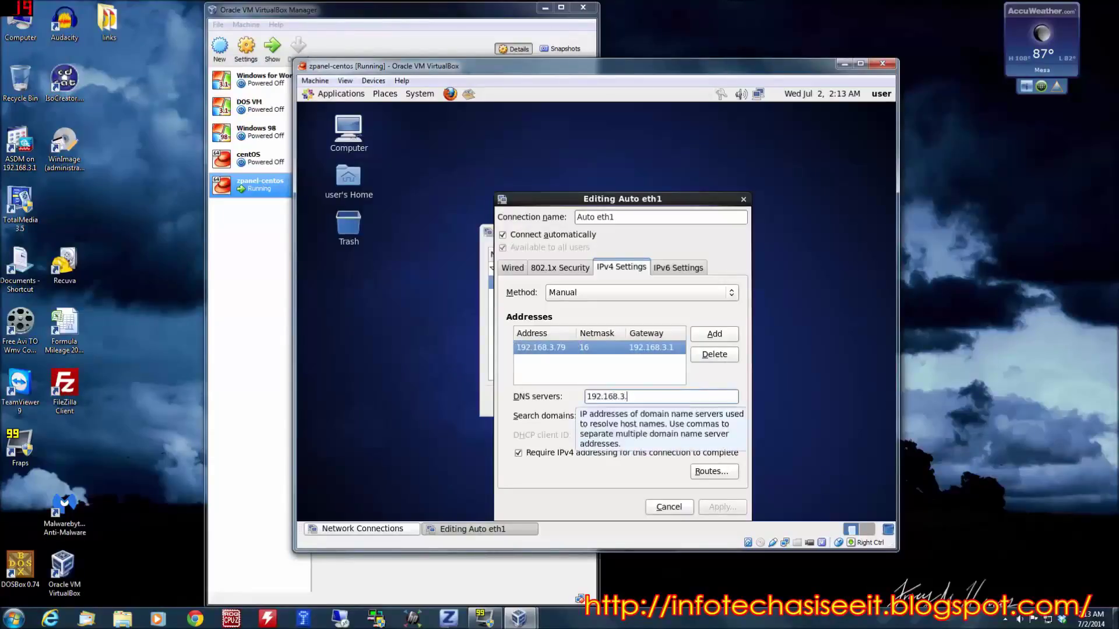
text(,)
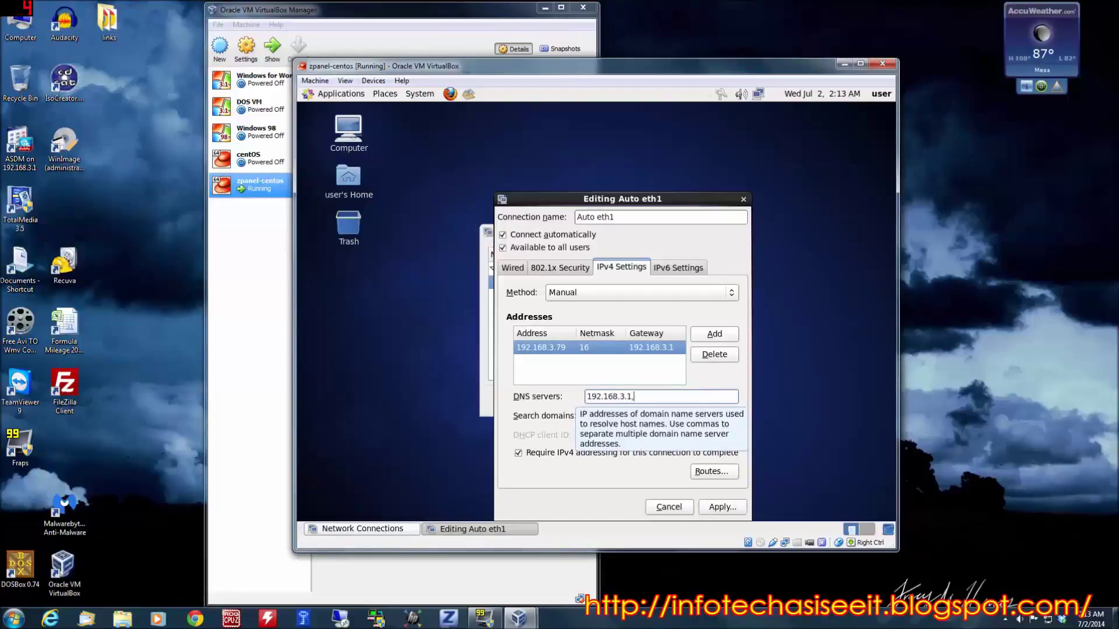
text(8.8.8.8)
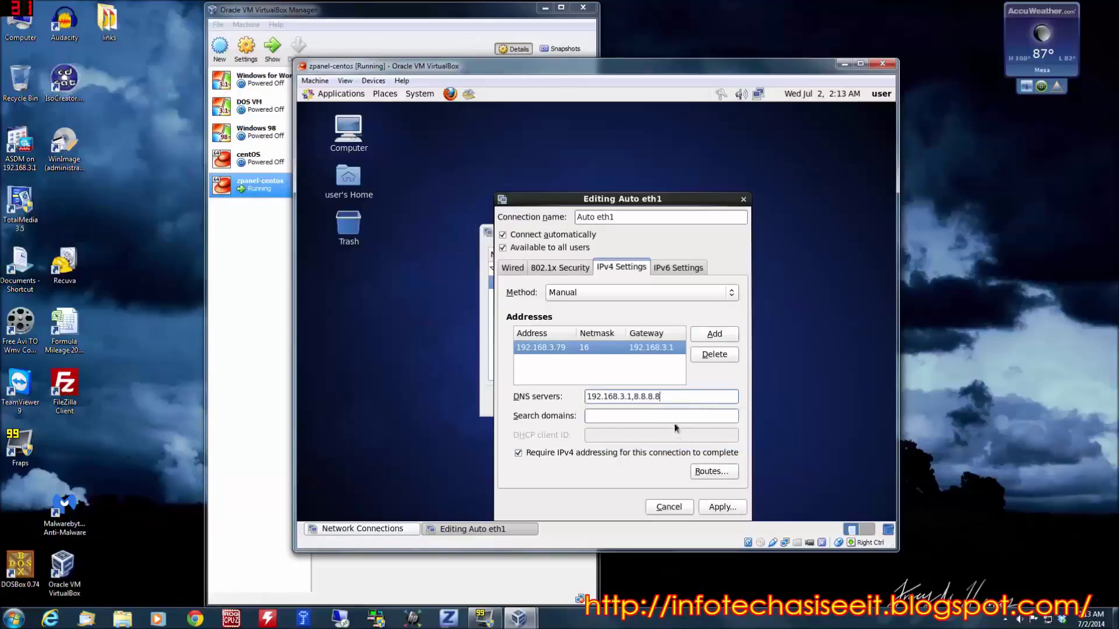
click(671, 416)
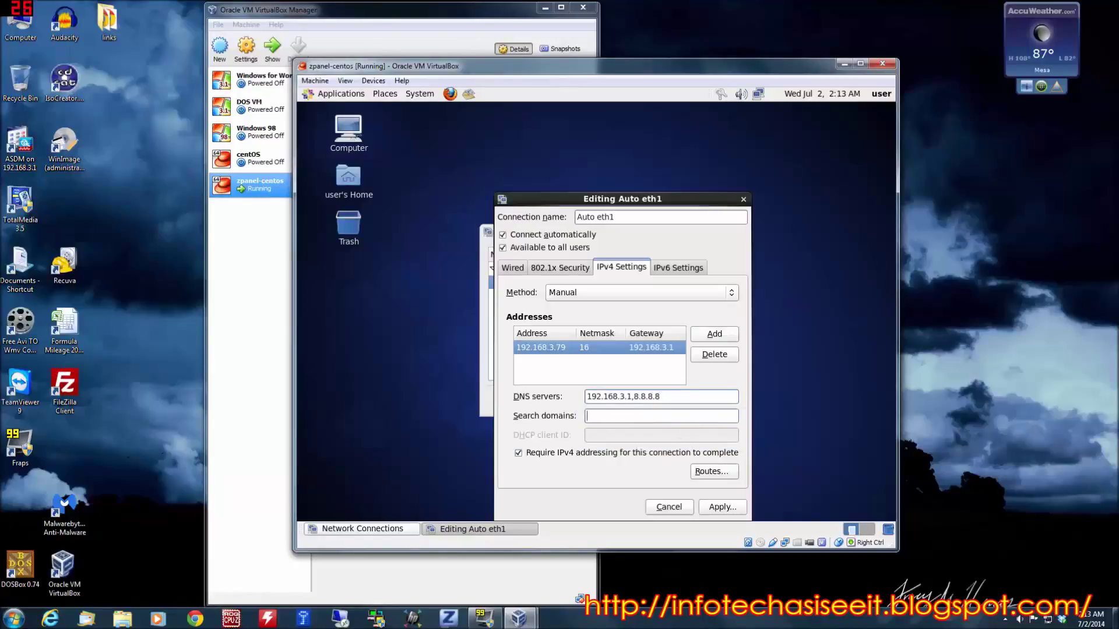
- Apply the Auto eth1 settings, close Network Connections, and dismiss the Connection Established notice
click(724, 507)
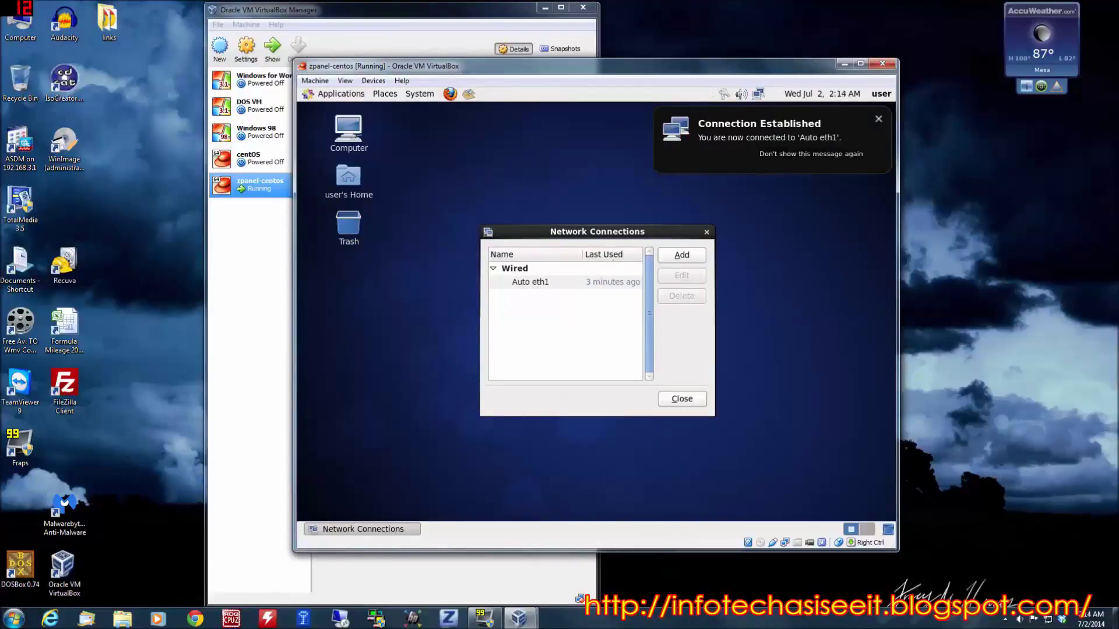
click(682, 400)
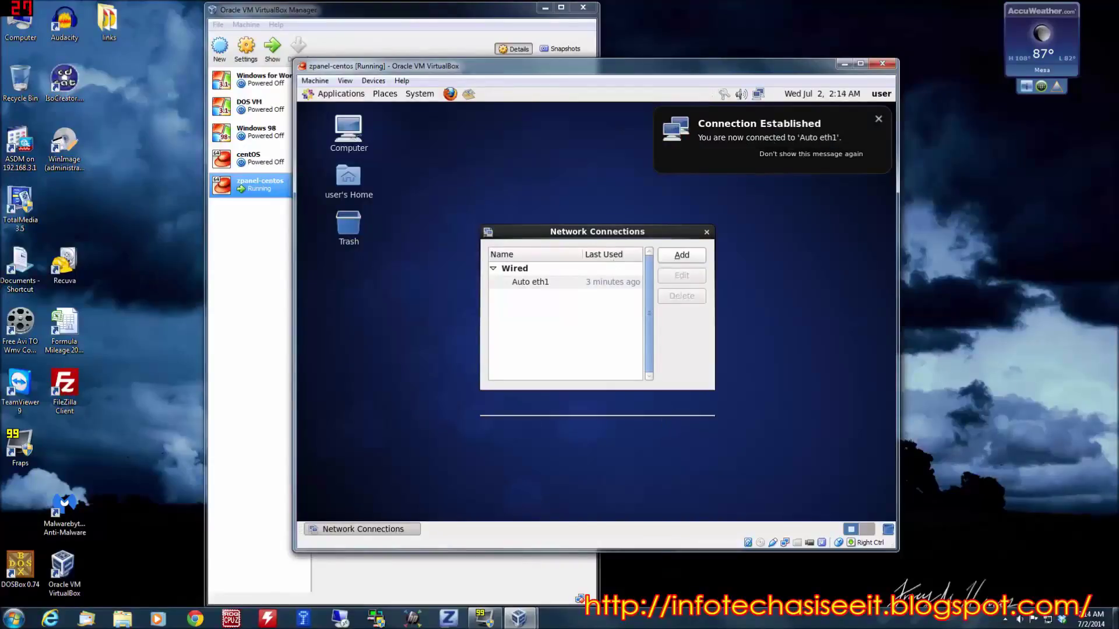
click(878, 119)
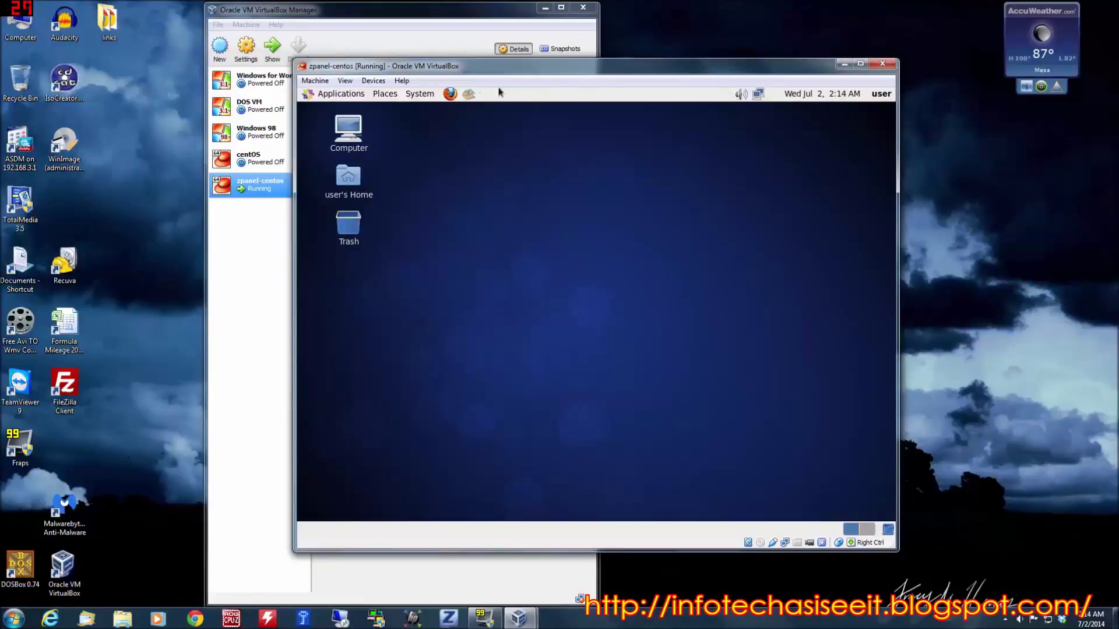
- Search the web for 'zpanel' in Firefox and open the ZPanel download page
click(449, 95)
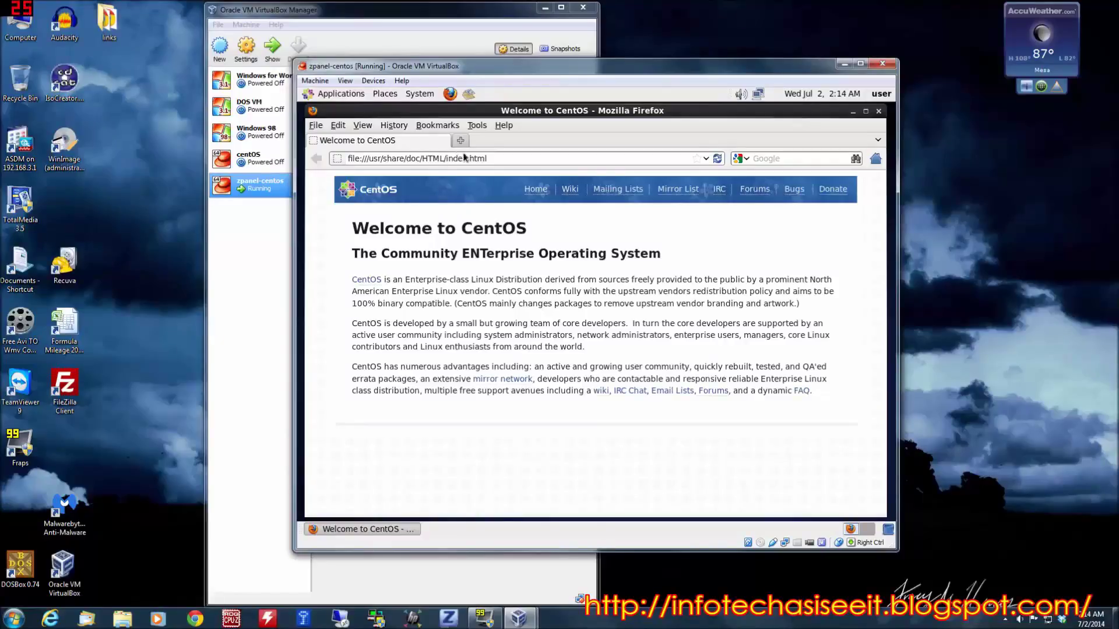
click(765, 160)
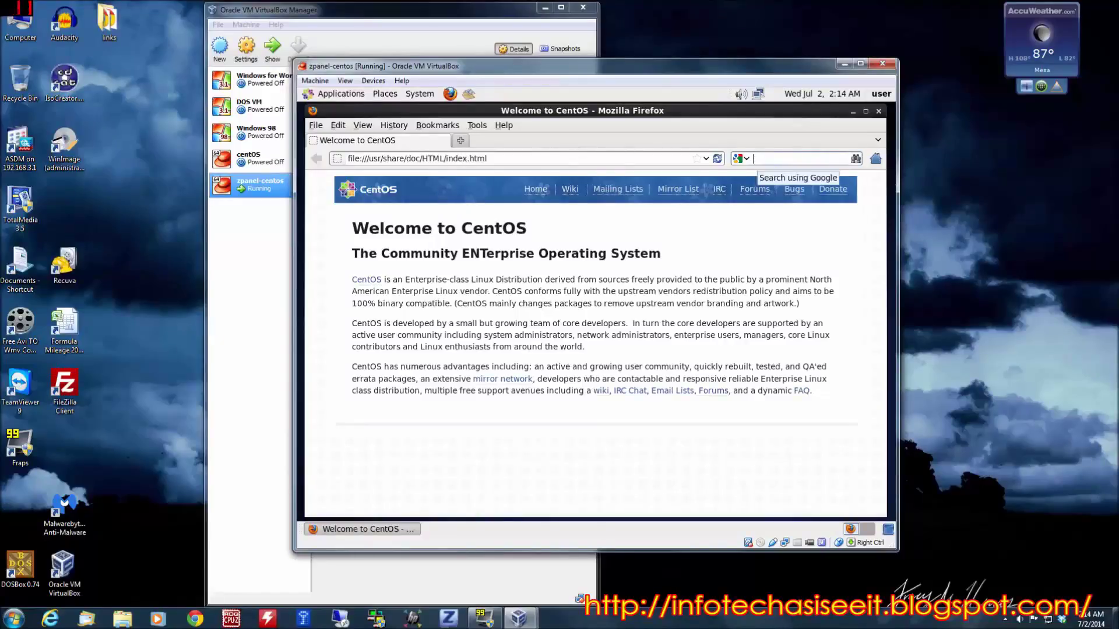
text(zpanel)
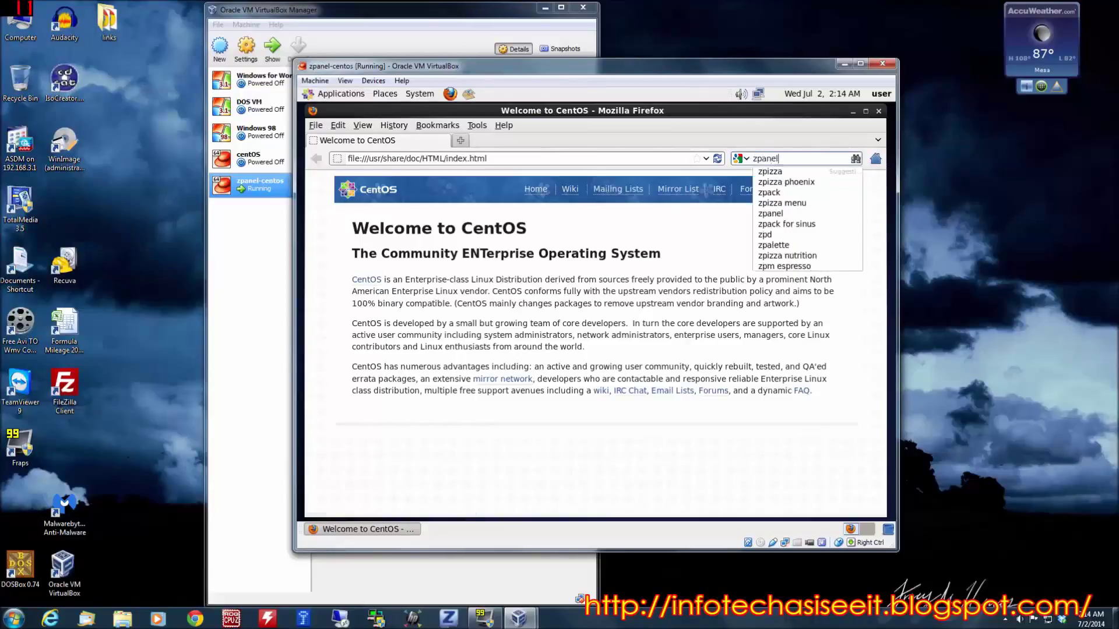
key(Return)
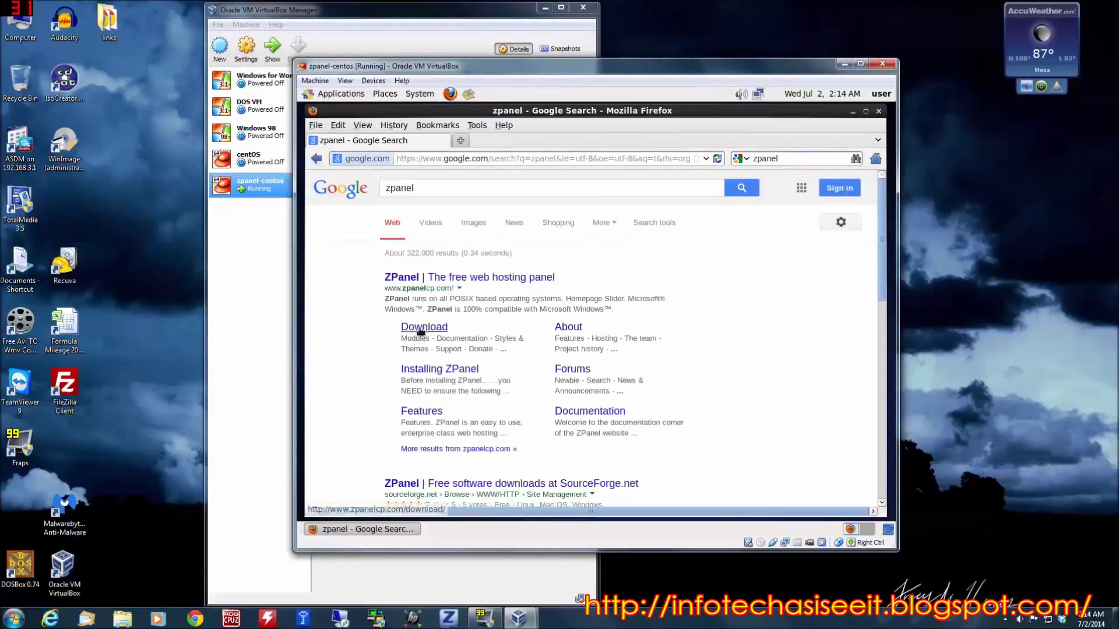
click(417, 328)
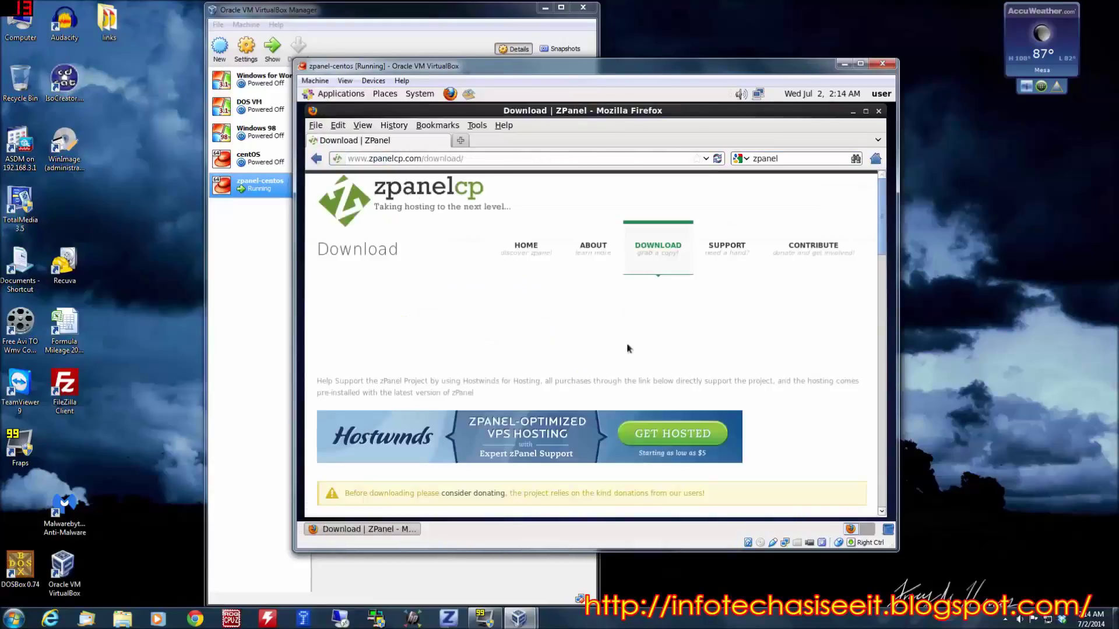
- Copy the CentOS bash installer command from the ZPanel download page
scroll(627, 349, down, 2)
scroll(627, 350, down, 6)
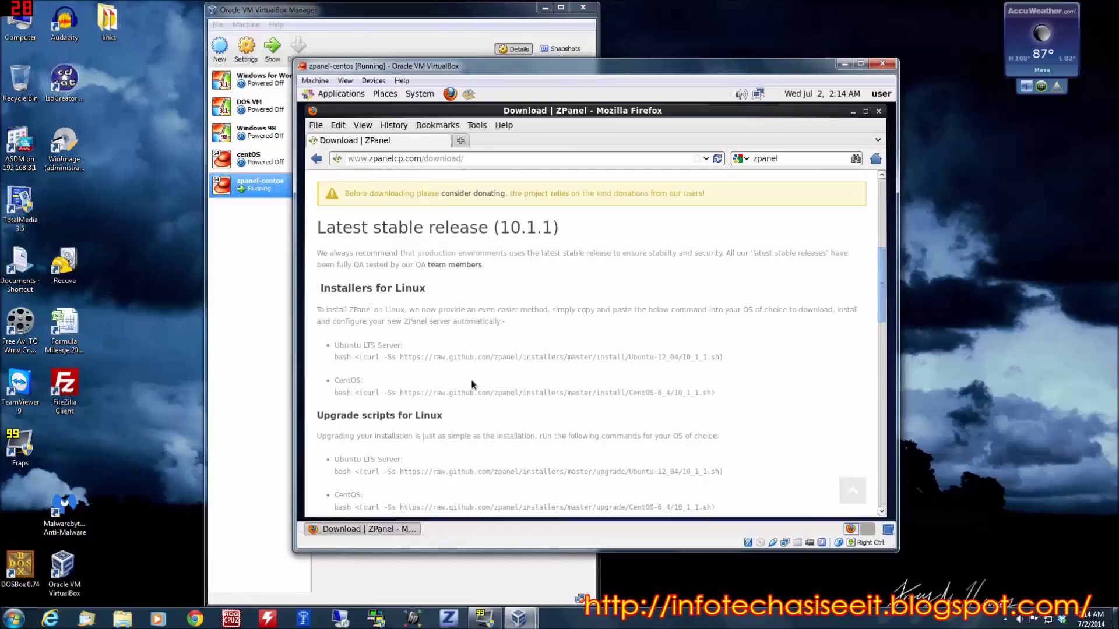
scroll(595, 362, down, 1)
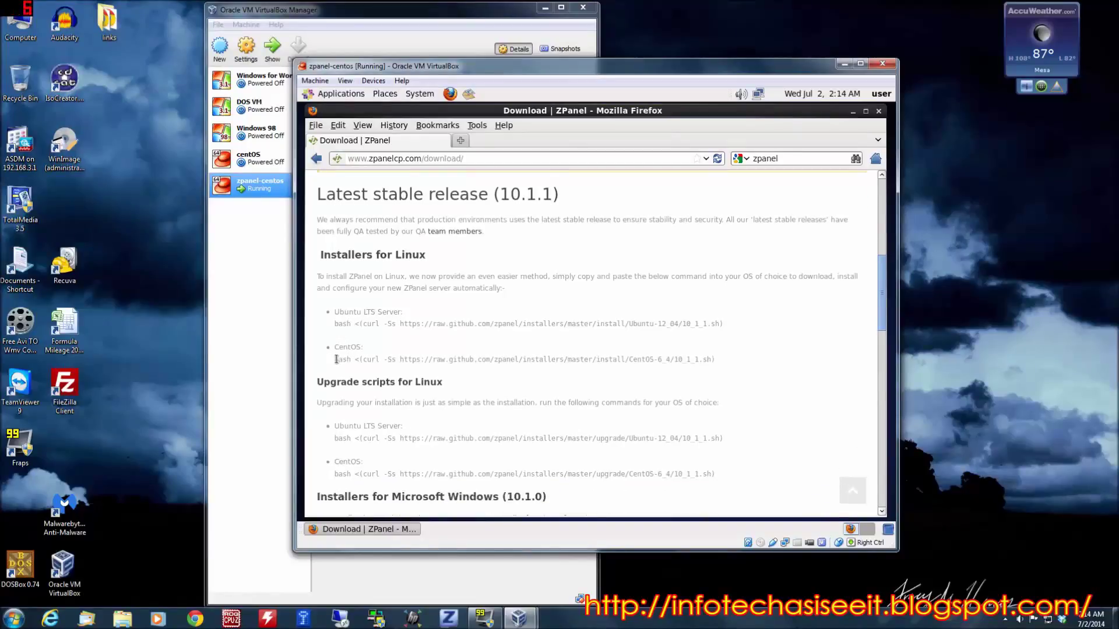
drag(336, 360, 503, 374)
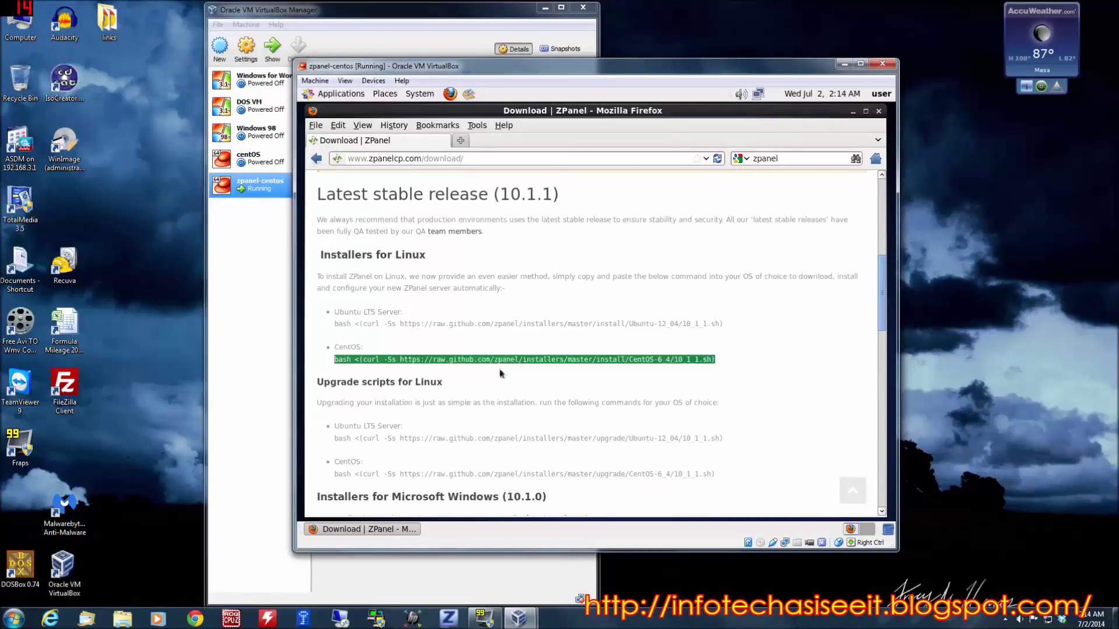
right_click(606, 362)
click(665, 373)
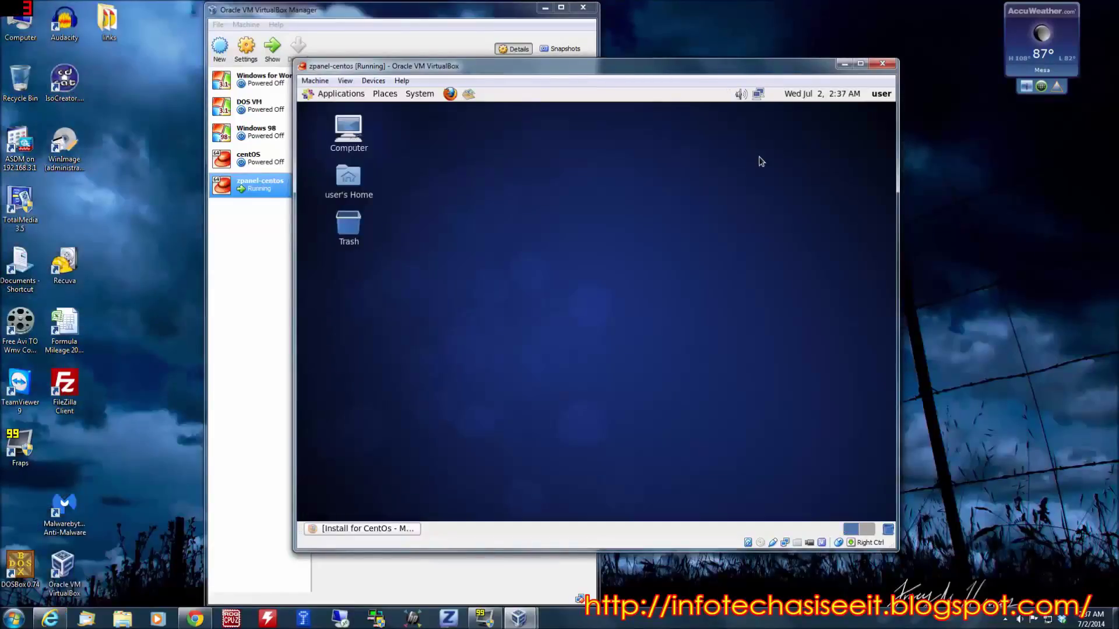
- Open a guest Terminal, run su for a root shell, and bring back the Firefox install guide
click(341, 94)
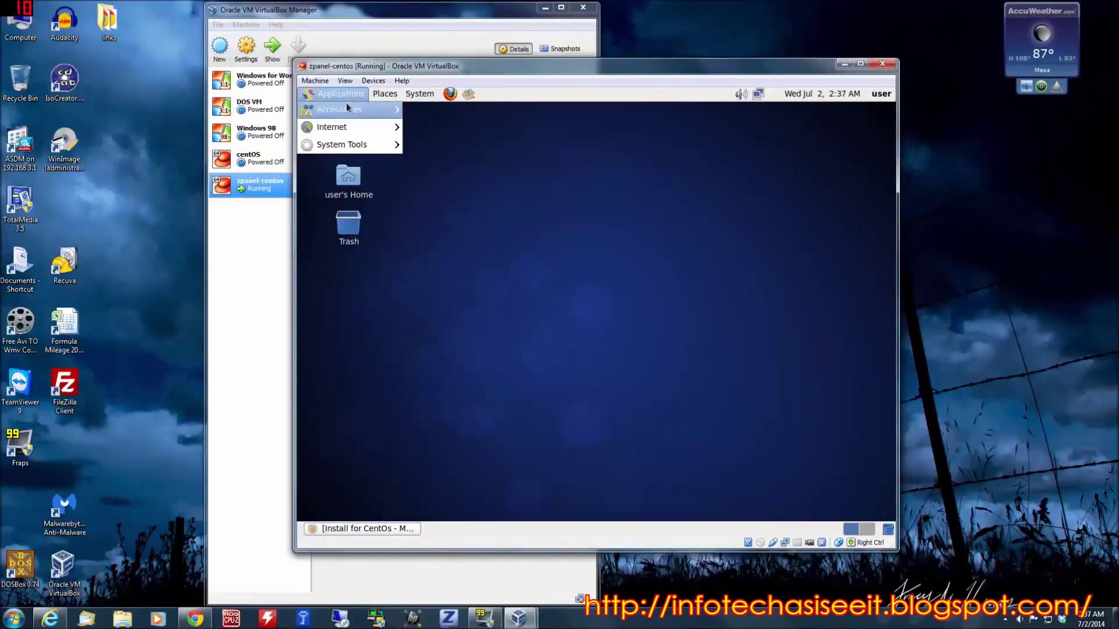
mouse_move(363, 133)
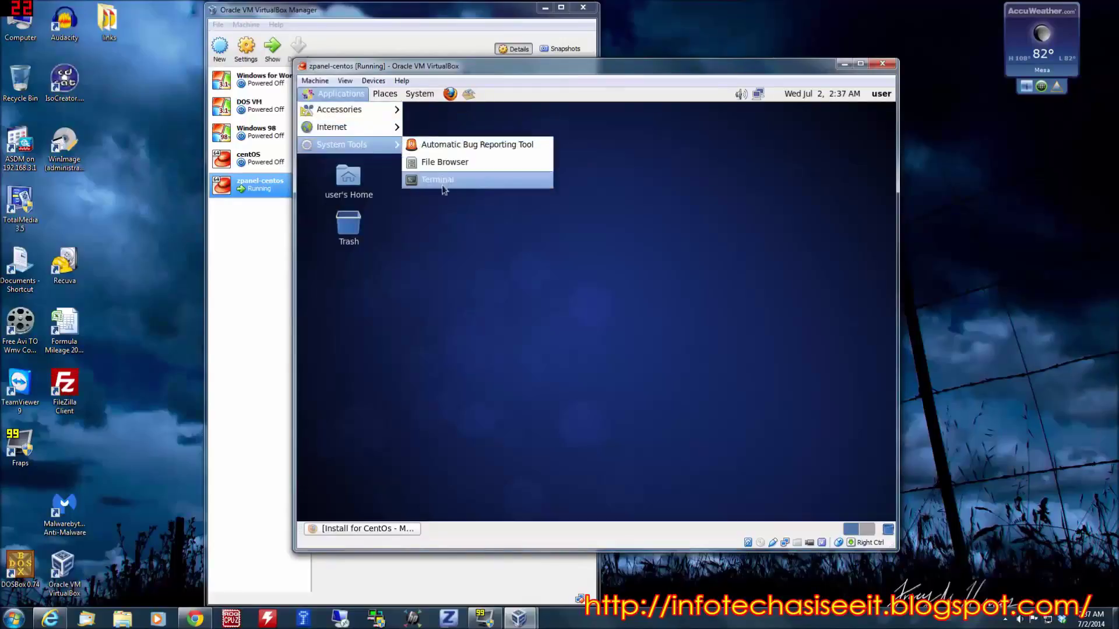
click(445, 179)
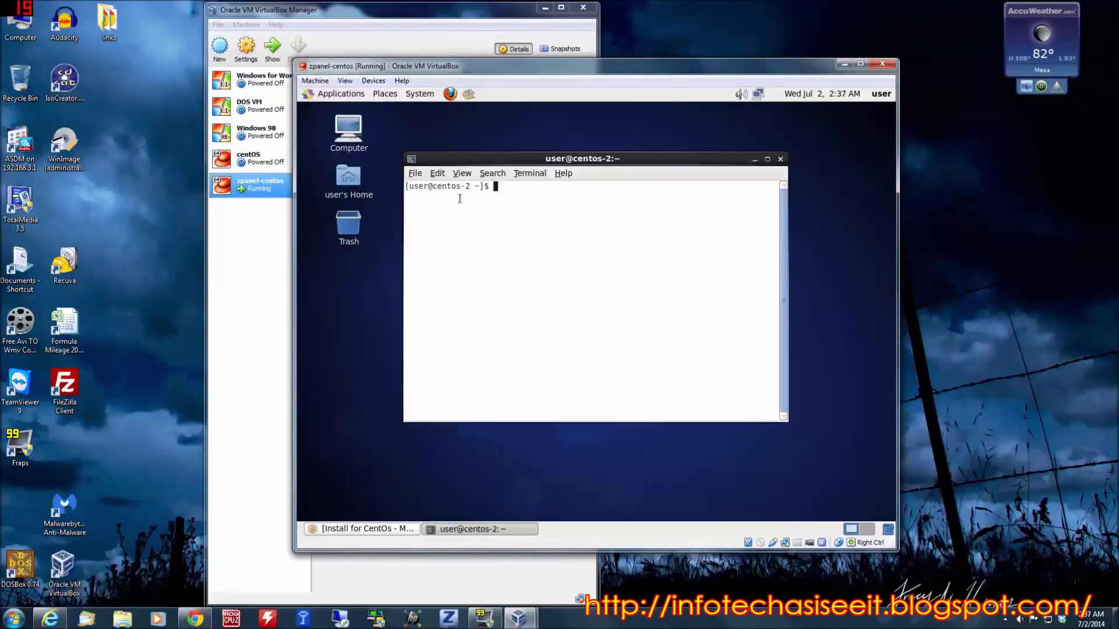
text(su)
key(Return)
key(Return)
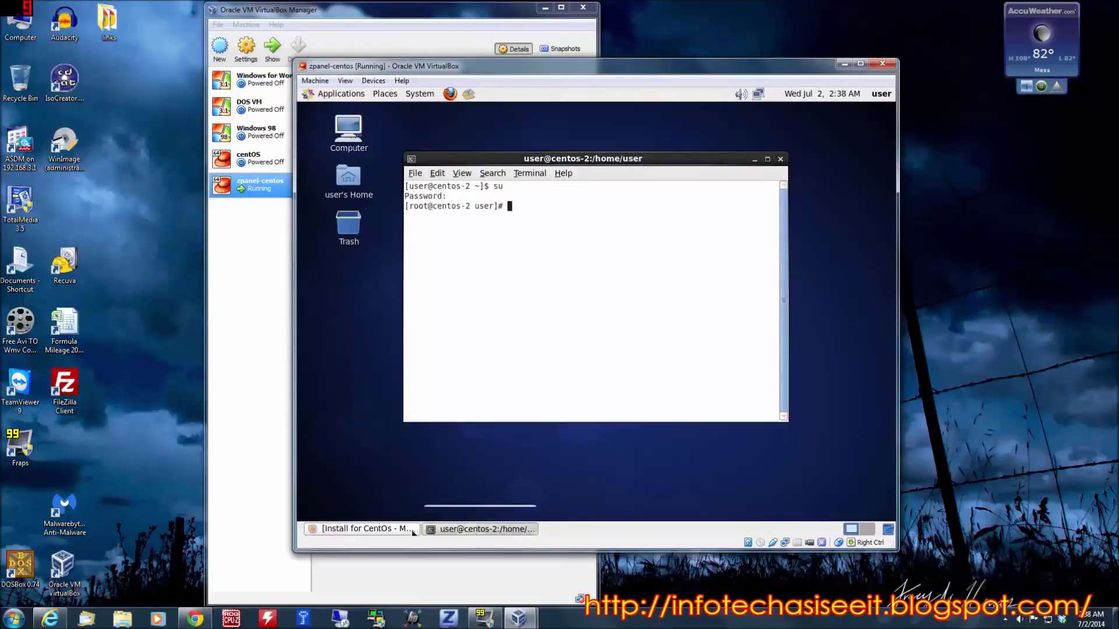
click(361, 528)
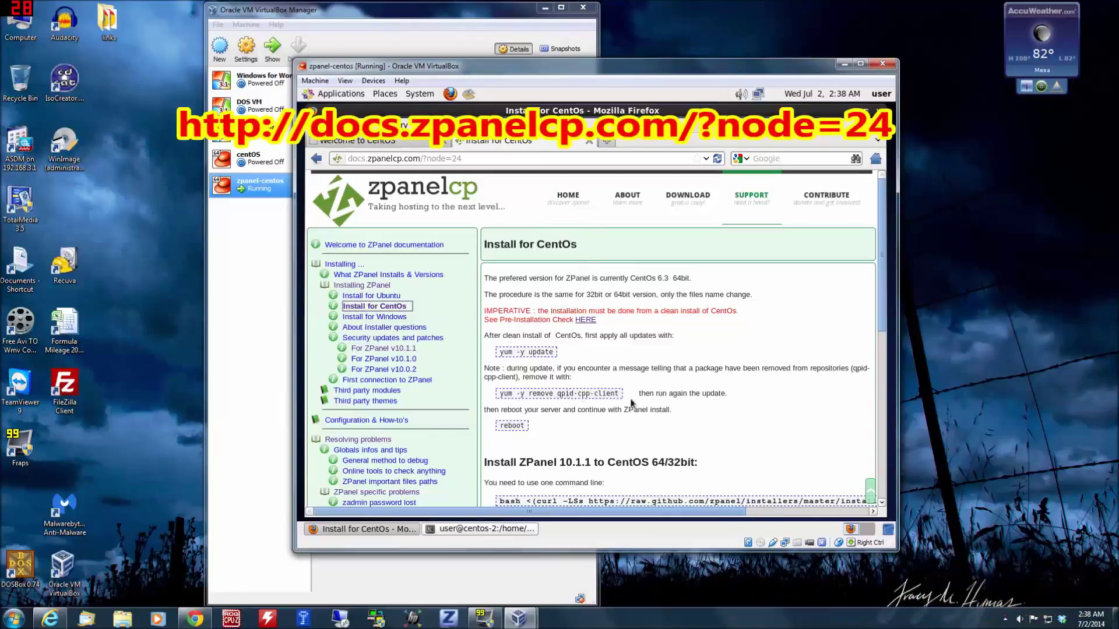
- Copy the one-line curl install command from Firefox's ZPanel 10.1.1 CentOS guide, then return to the root terminal
scroll(712, 408, down, 2)
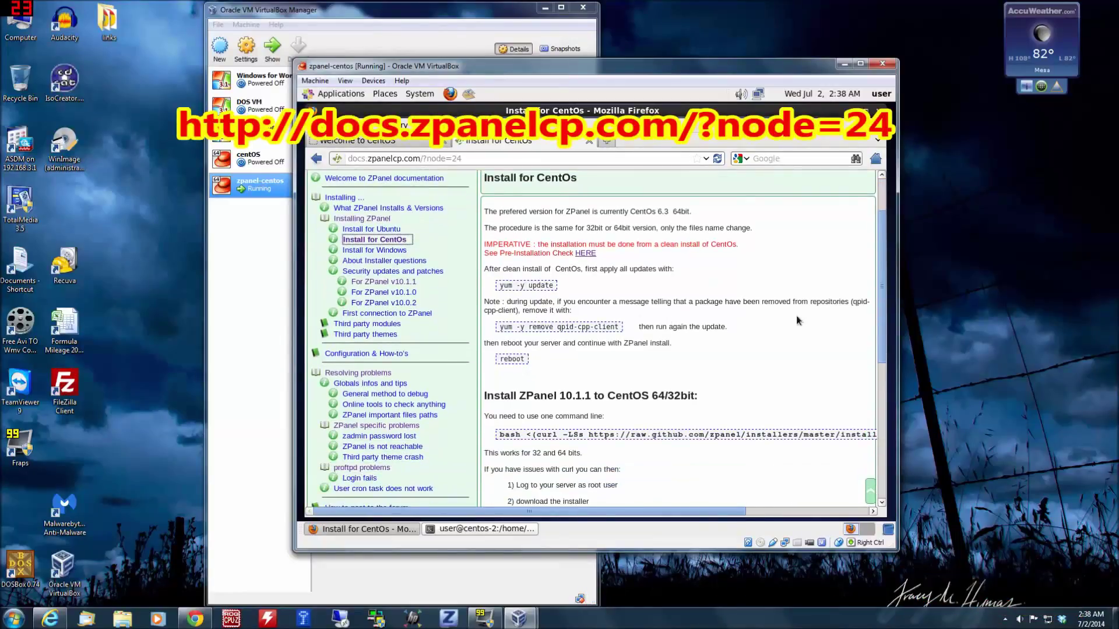
scroll(595, 338, down, 3)
scroll(597, 227, down, 2)
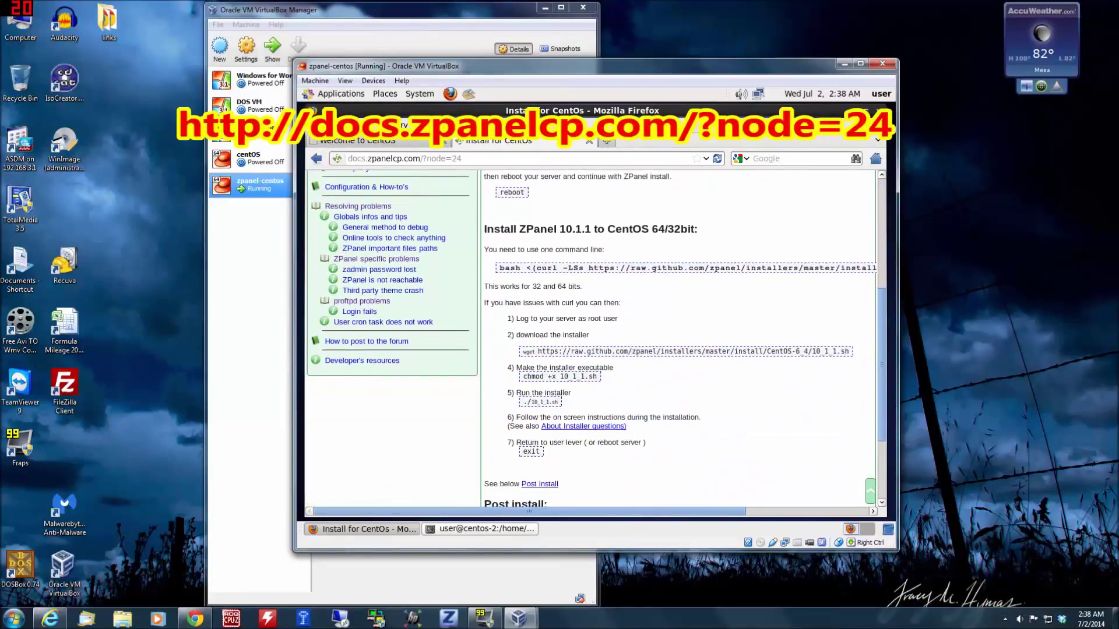
double_click(602, 268)
triple_click(602, 268)
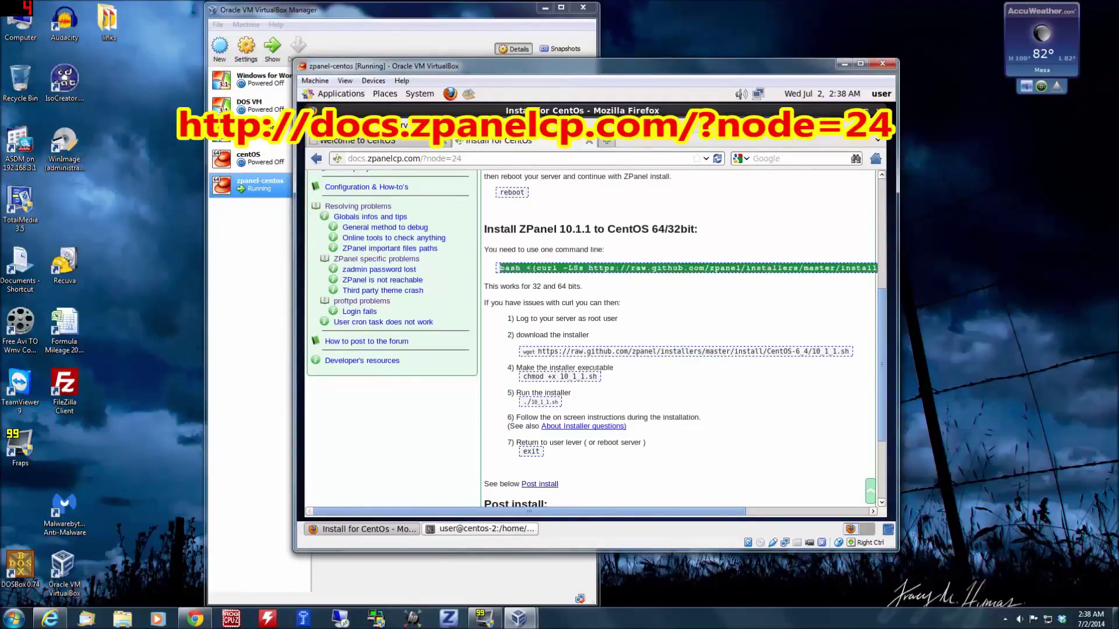
click(602, 268)
triple_click(499, 268)
right_click(604, 270)
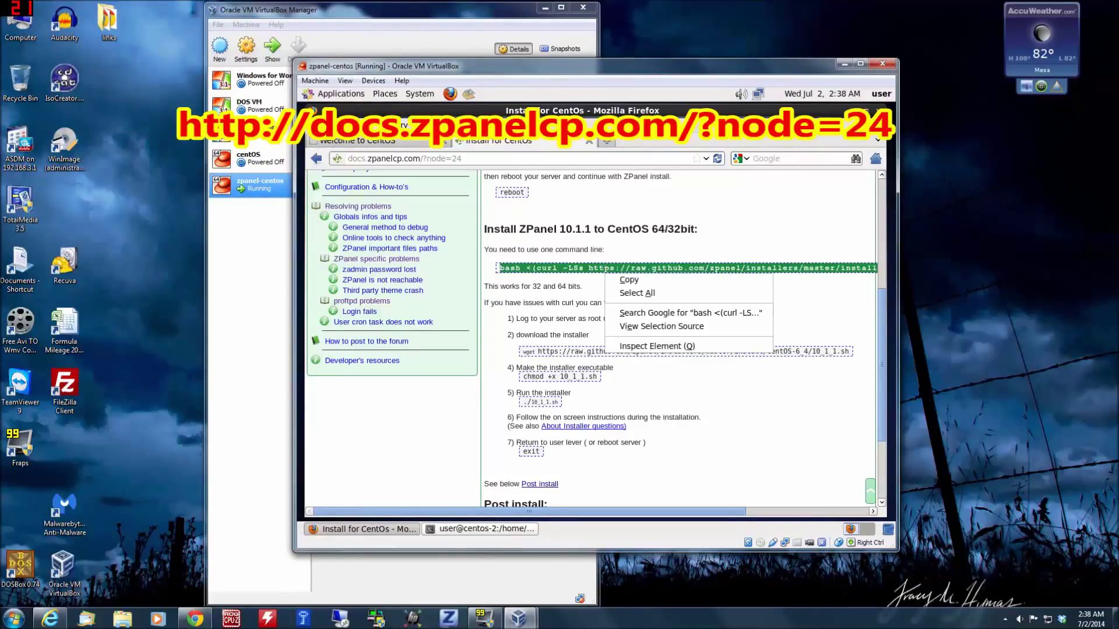
click(647, 288)
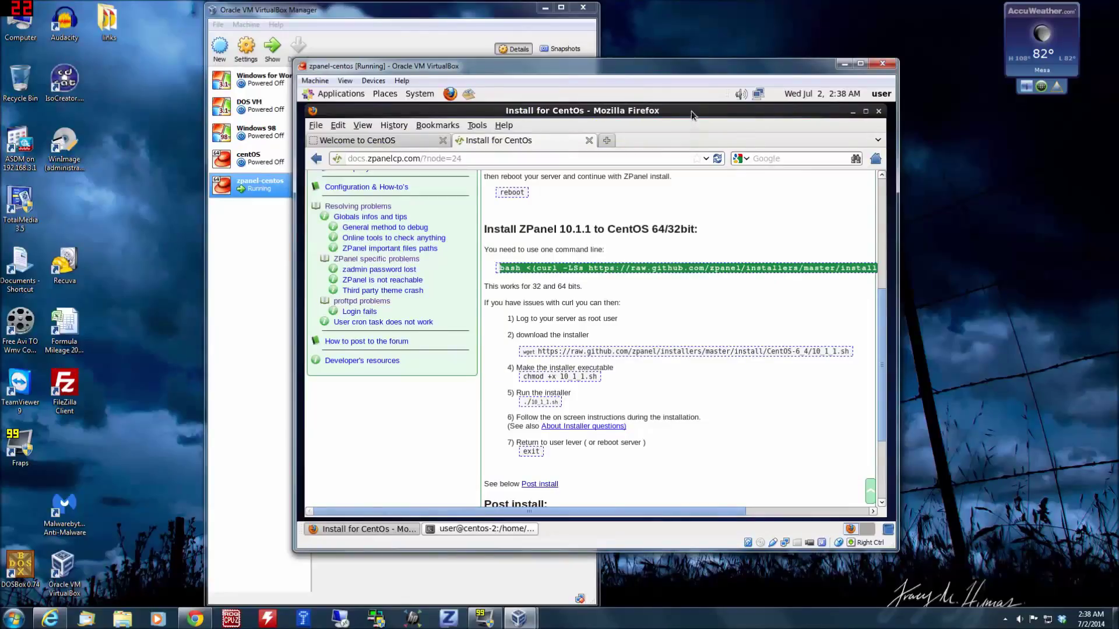
drag(691, 111, 644, 294)
click(535, 206)
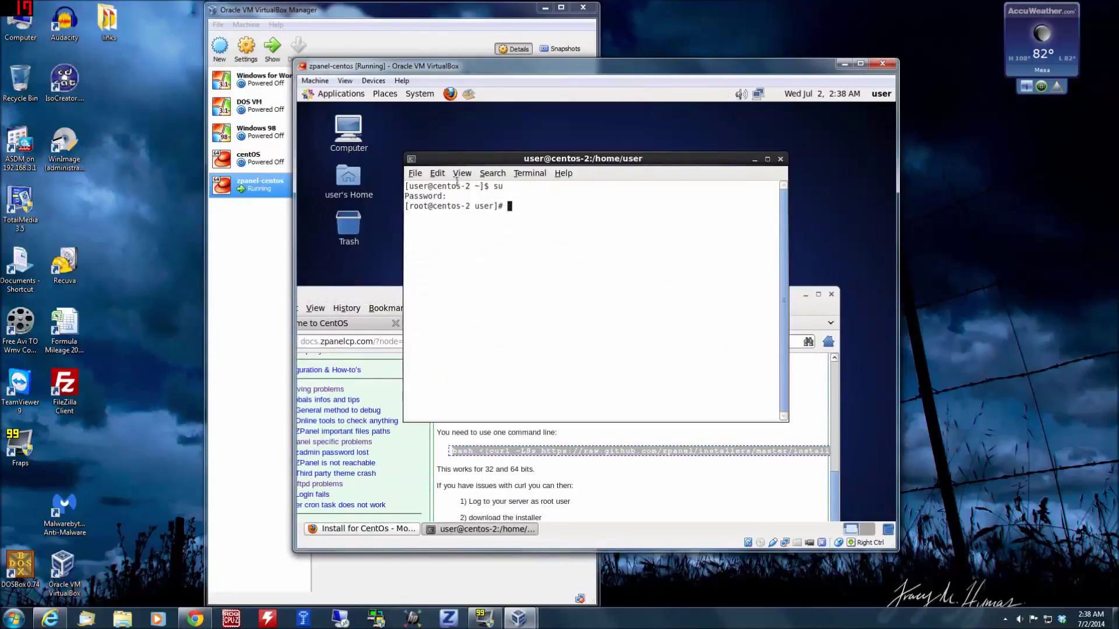
- Paste and run the ZPanelX install command as root, answering y to continue
click(437, 173)
click(440, 200)
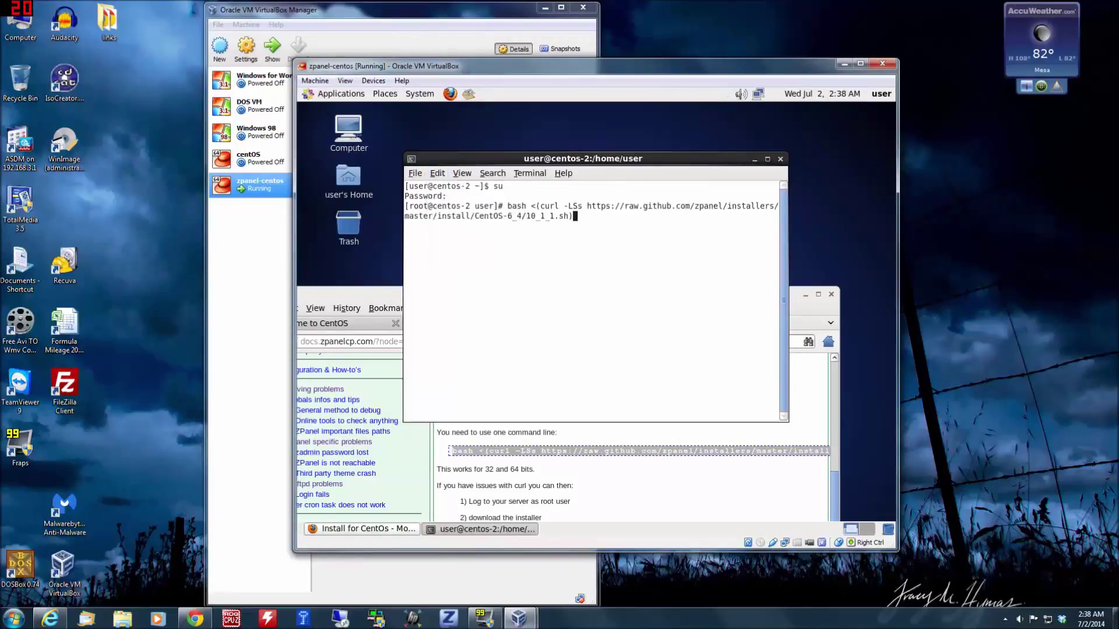
key(Return)
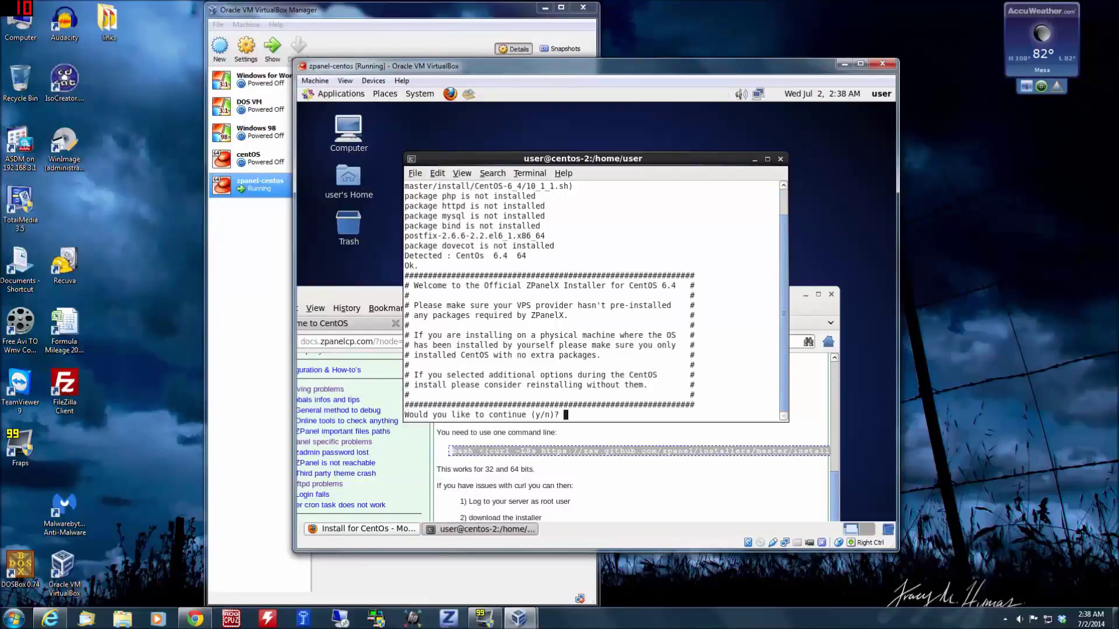
text(y)
key(Return)
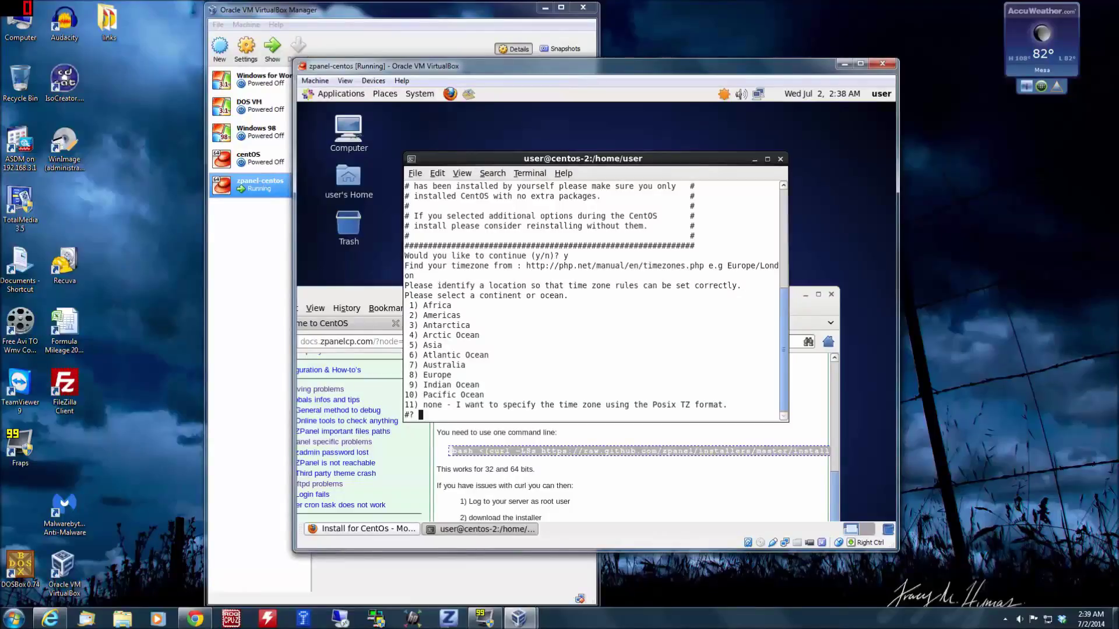
- Pick 2 (Americas), 49 (United States) and 20 (Mountain Standard Time - Arizona) at the time-zone prompts
text(2)
key(Return)
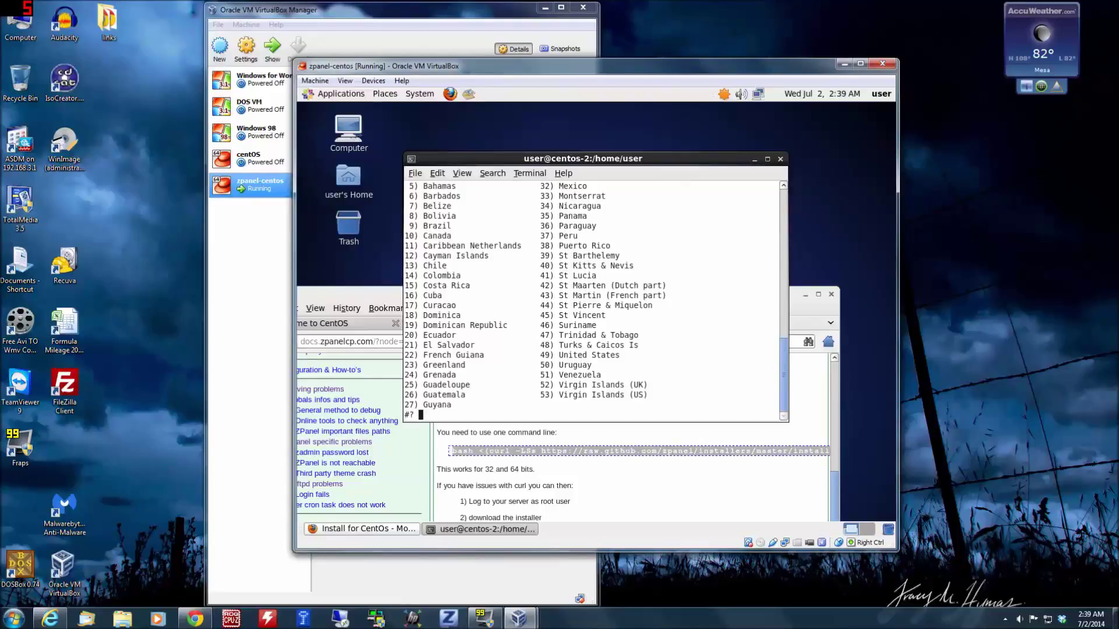
text(49)
key(Return)
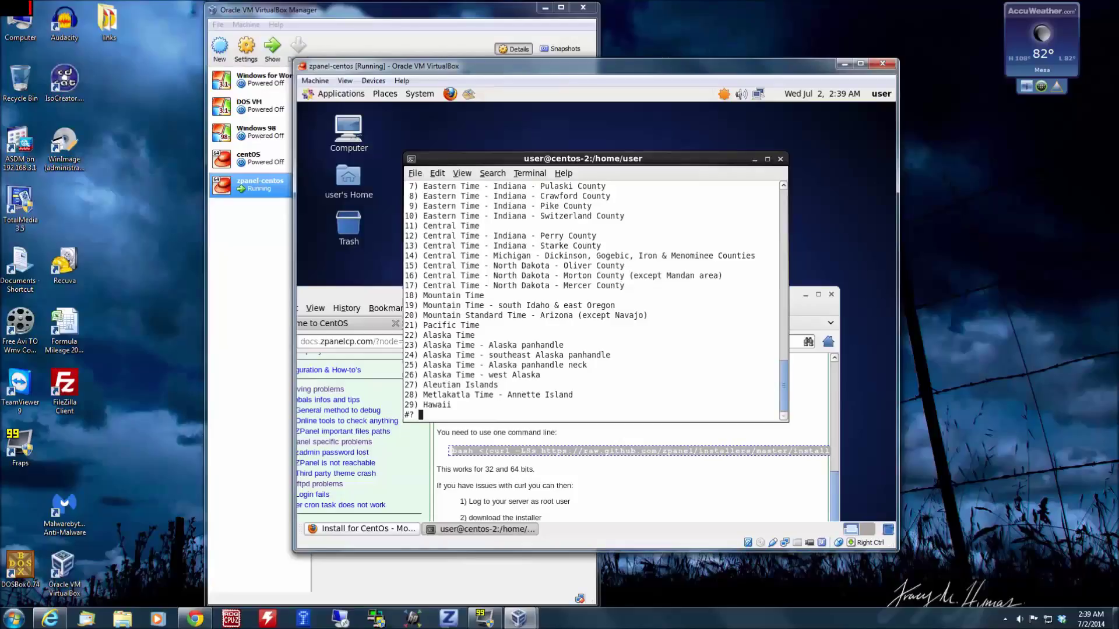
text(20)
key(Return)
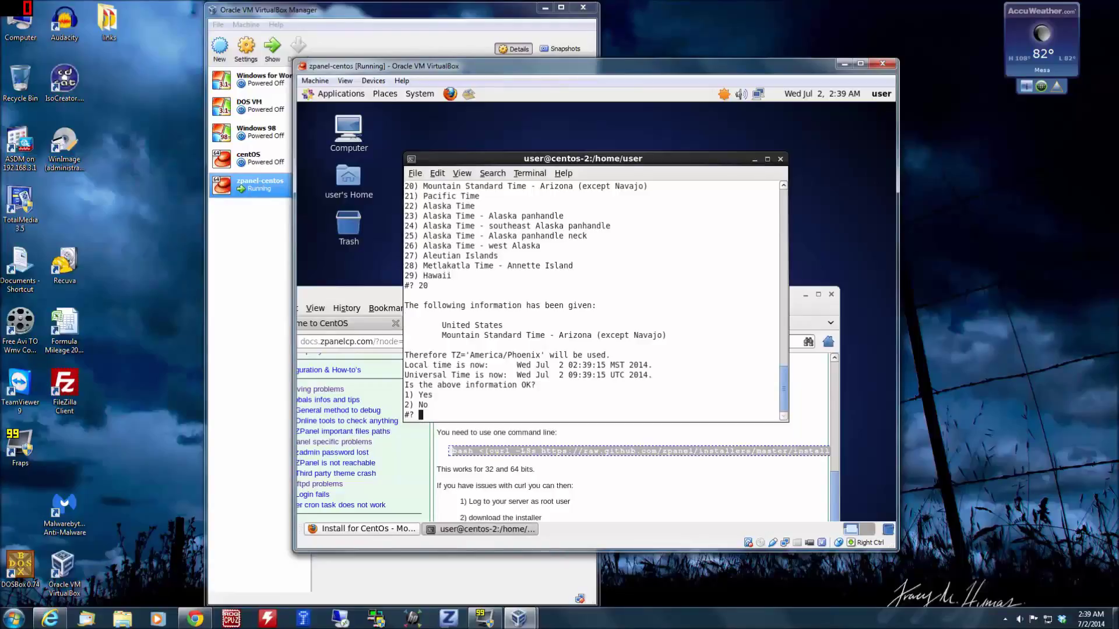
- Confirm America/Phoenix, keep the default FQDN centos-2.jimtest.net and server IP, and answer y to install
text(1)
key(Return)
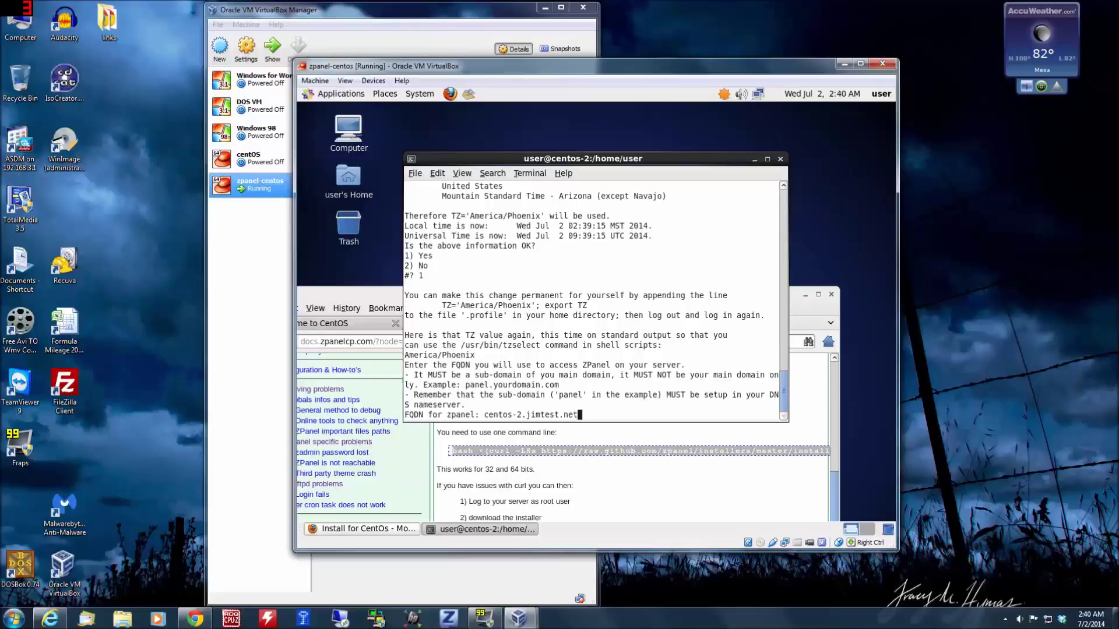
key(Return)
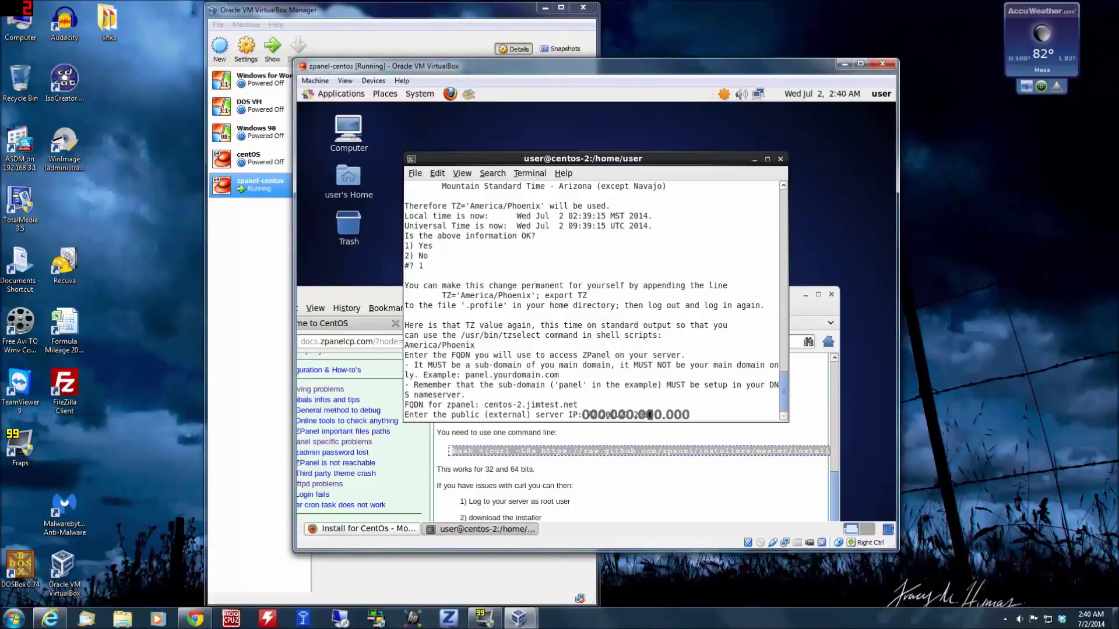
key(Return)
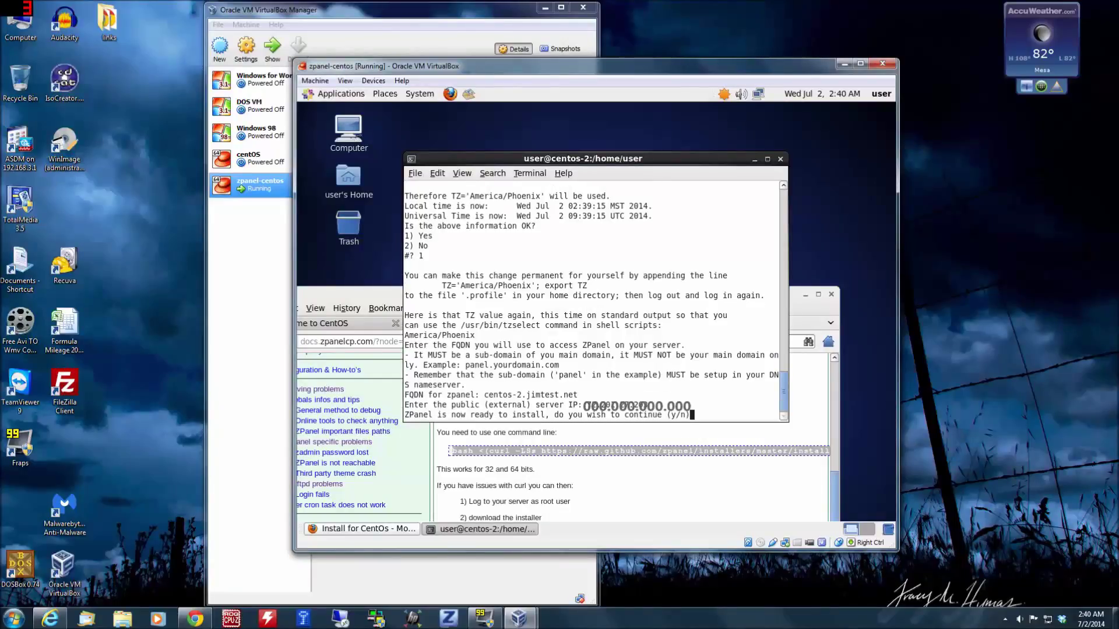
text(y)
- Start the ZPanelX installation and let it run until the congratulations banner and restart prompt
key(Return)
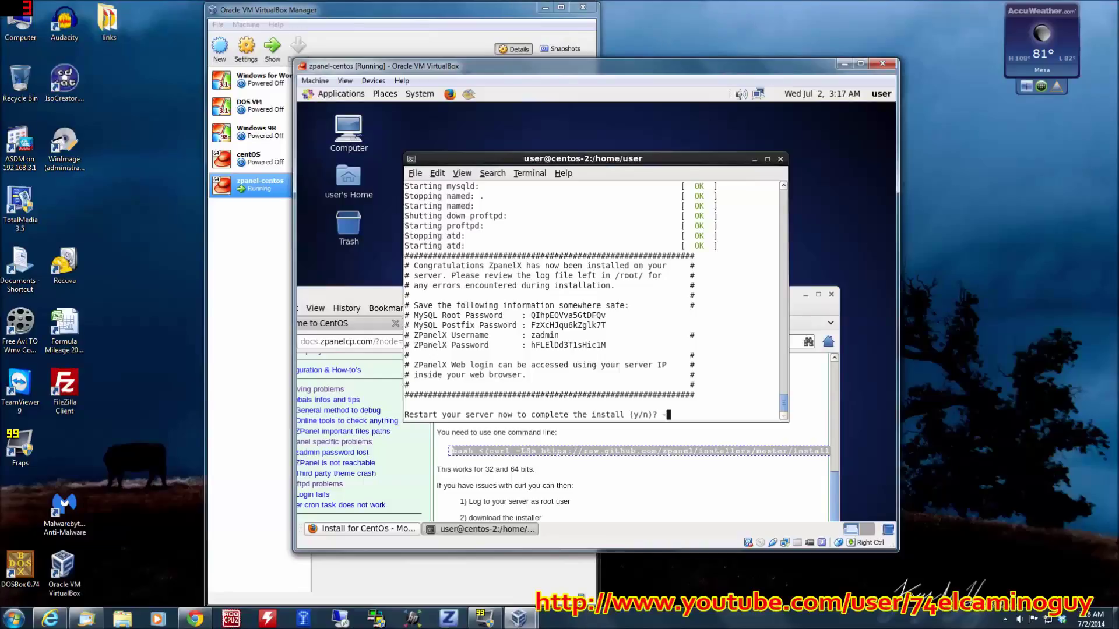
- Answer y at both restart prompts so the CentOS server reboots now
text(y)
key(Return)
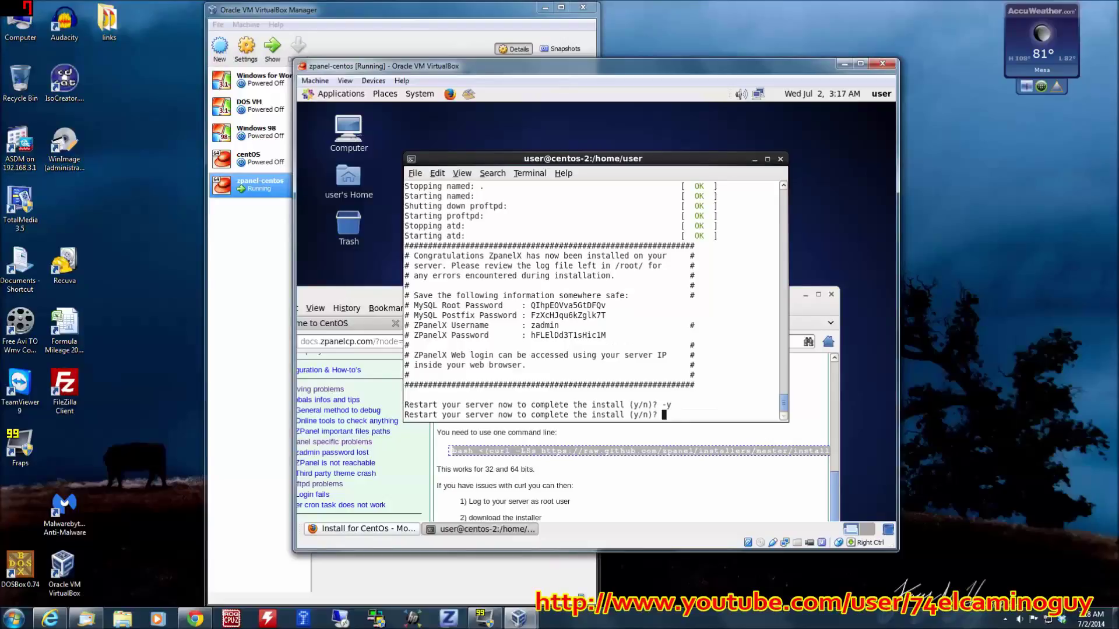
text(y)
key(Return)
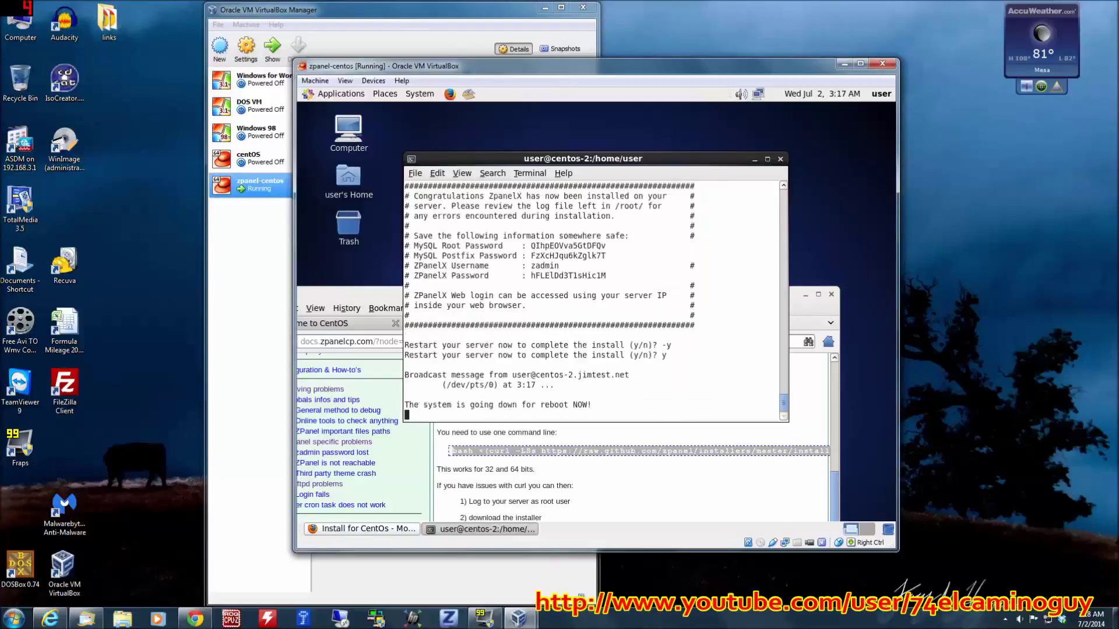